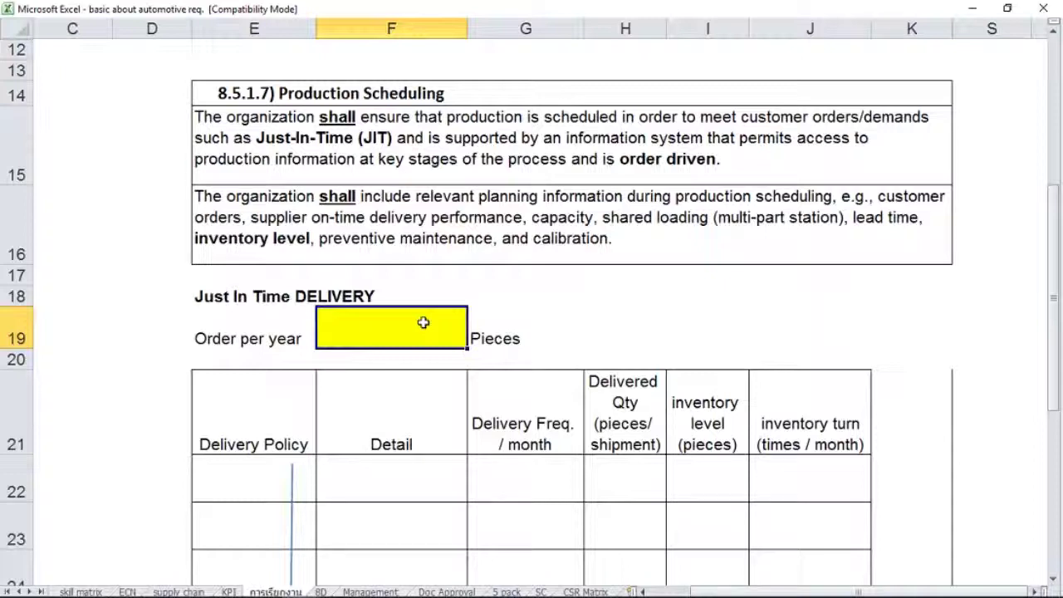
Enter 12000 pieces as the Order per year in cell F19
type("12000")
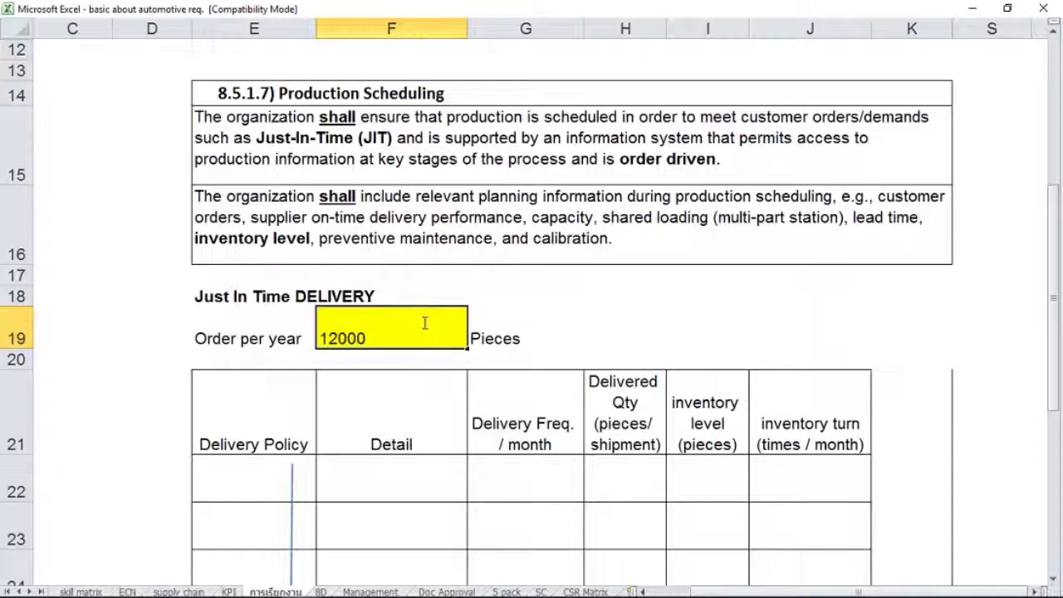
Confirm the 12,000 Order per year and start editing policy 1's row in the delivery table
key("Return")
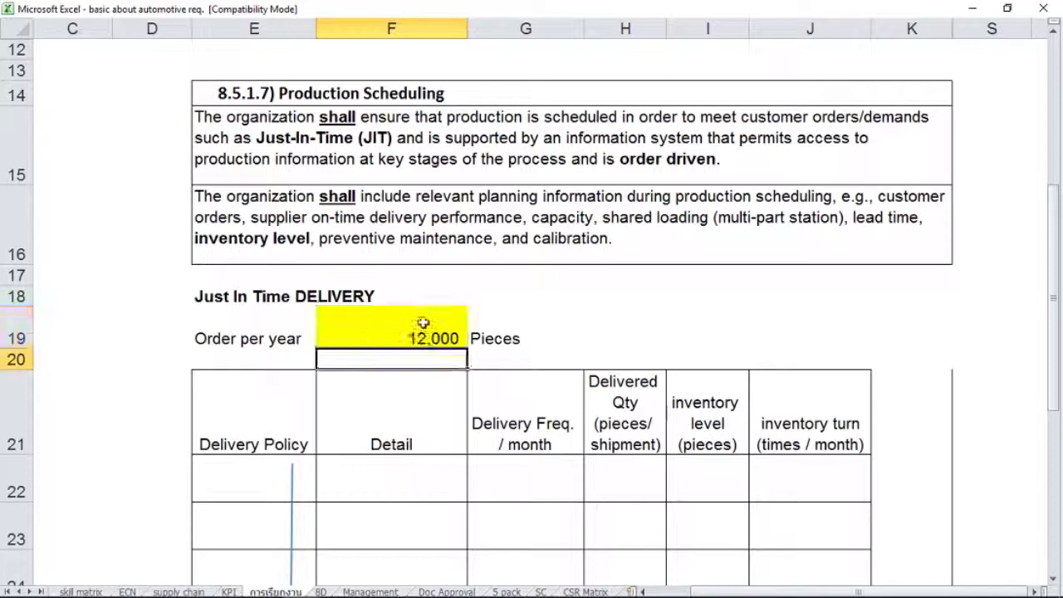
key("Down")
key("Down")
key("Down")
key("Down")
key("Down")
key("Down")
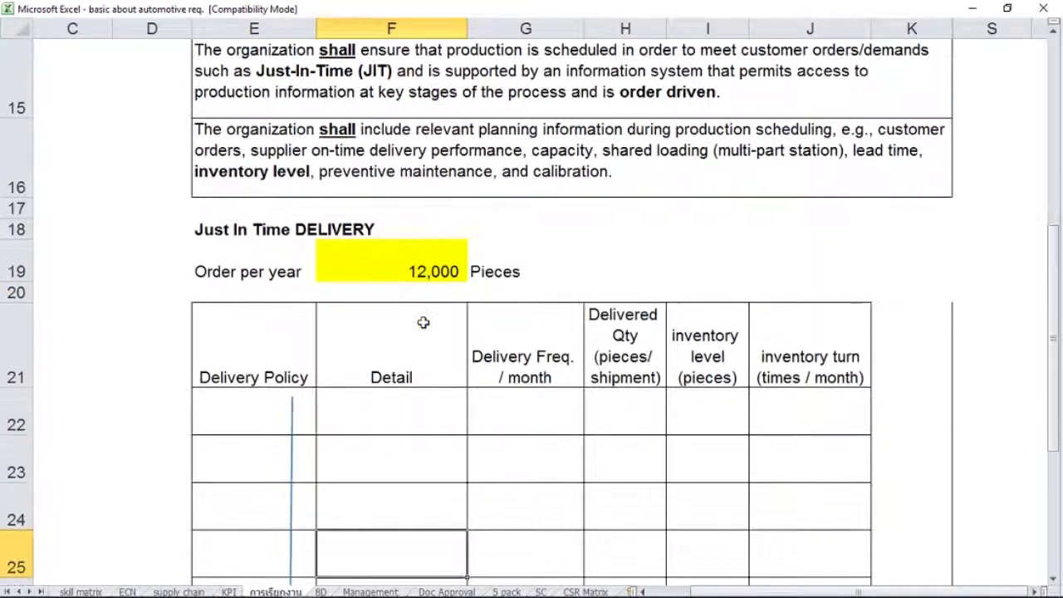
key("Up")
key("Up")
key("Up")
key("Up")
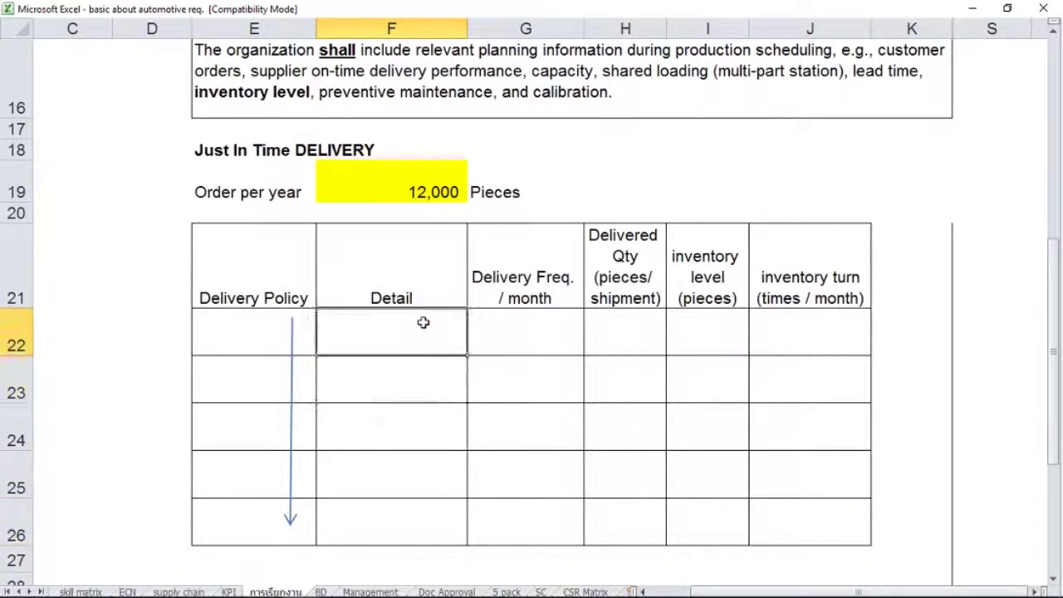
key("Left")
key("Up")
key("Right")
key("Down")
key("Right")
key("Right")
key("Right")
key("Right")
key("Right")
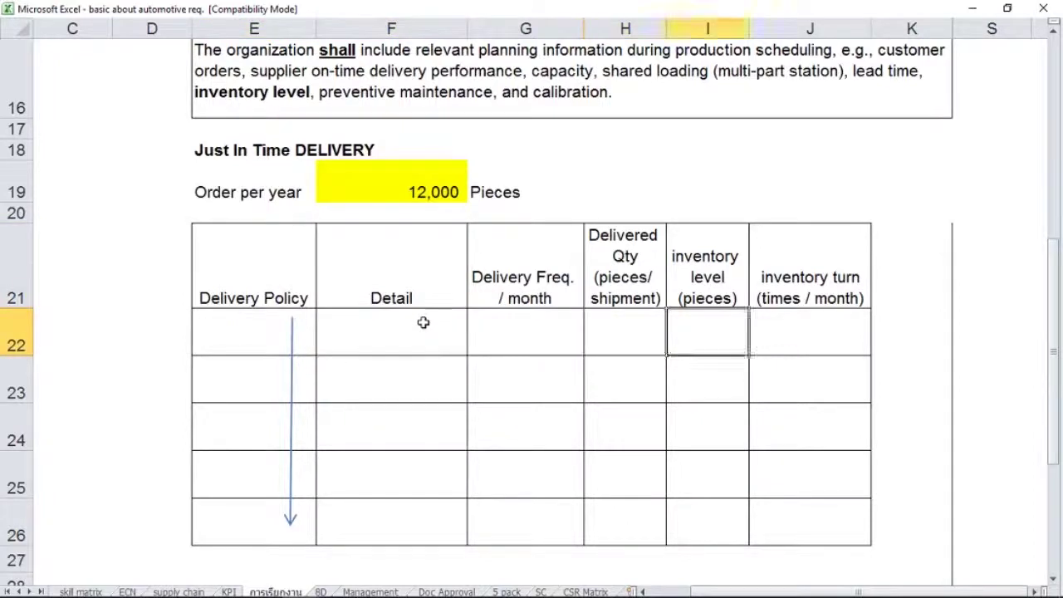
key("F2")
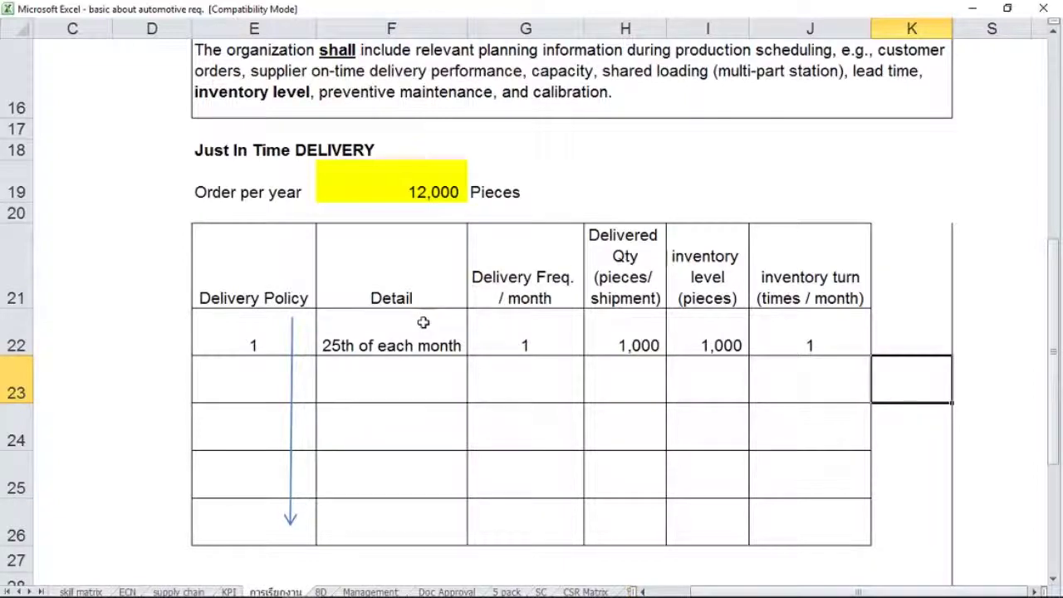
left_click(423, 322)
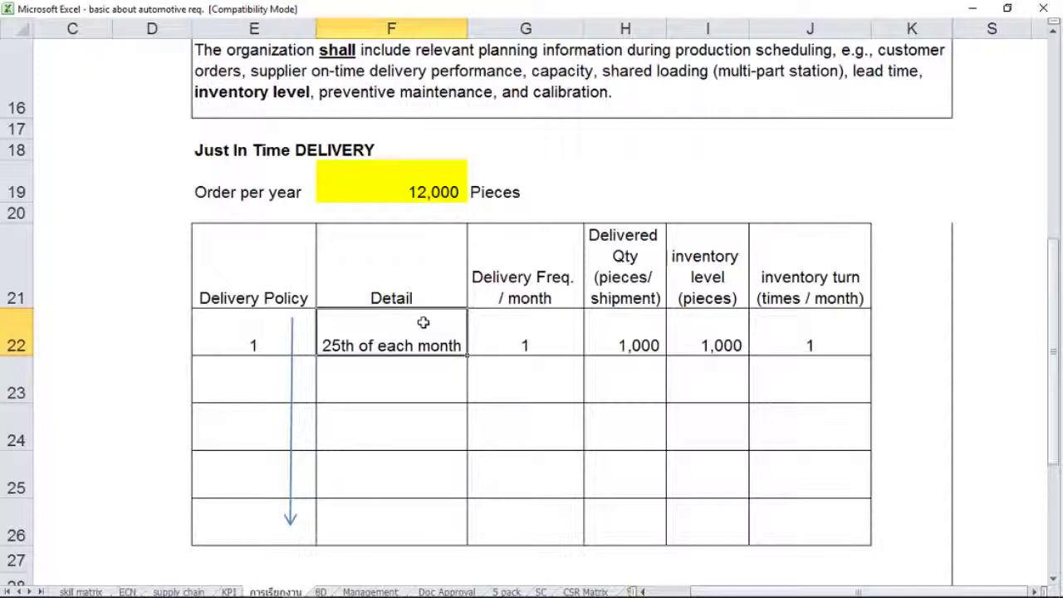
left_click(548, 331)
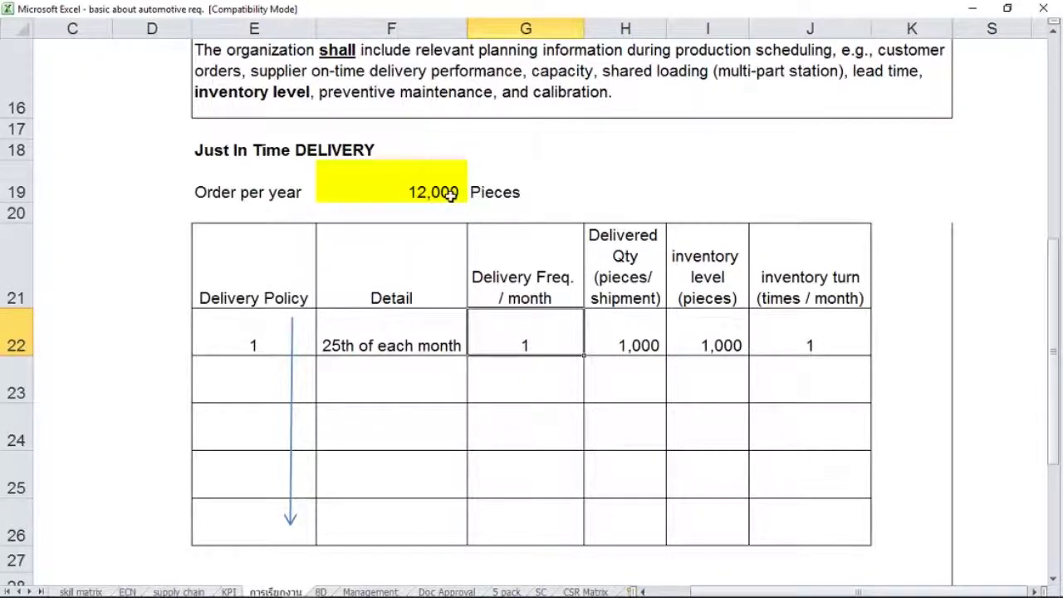
left_click(644, 330)
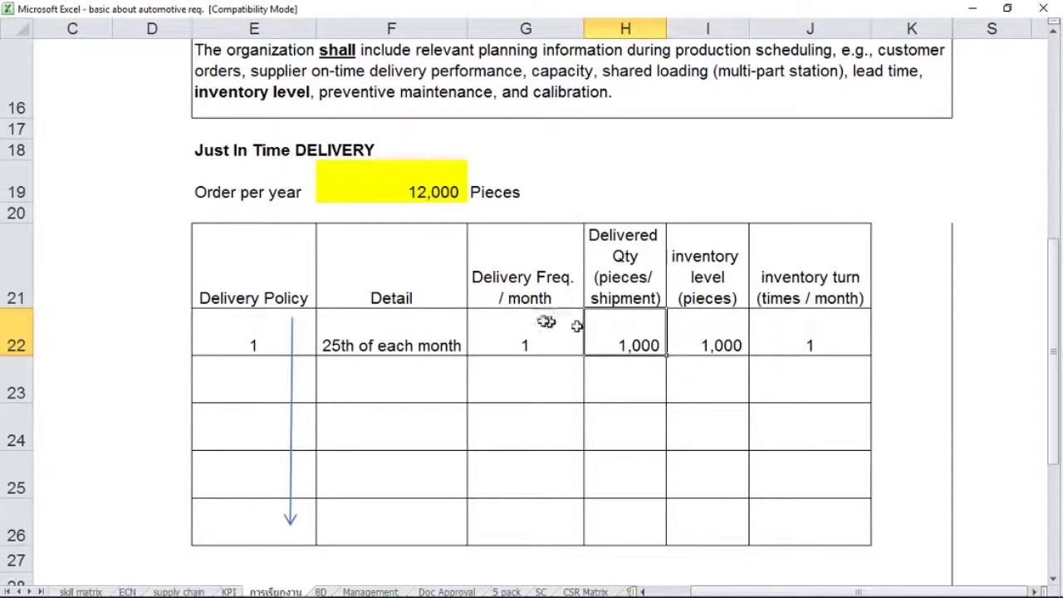
left_click(416, 332)
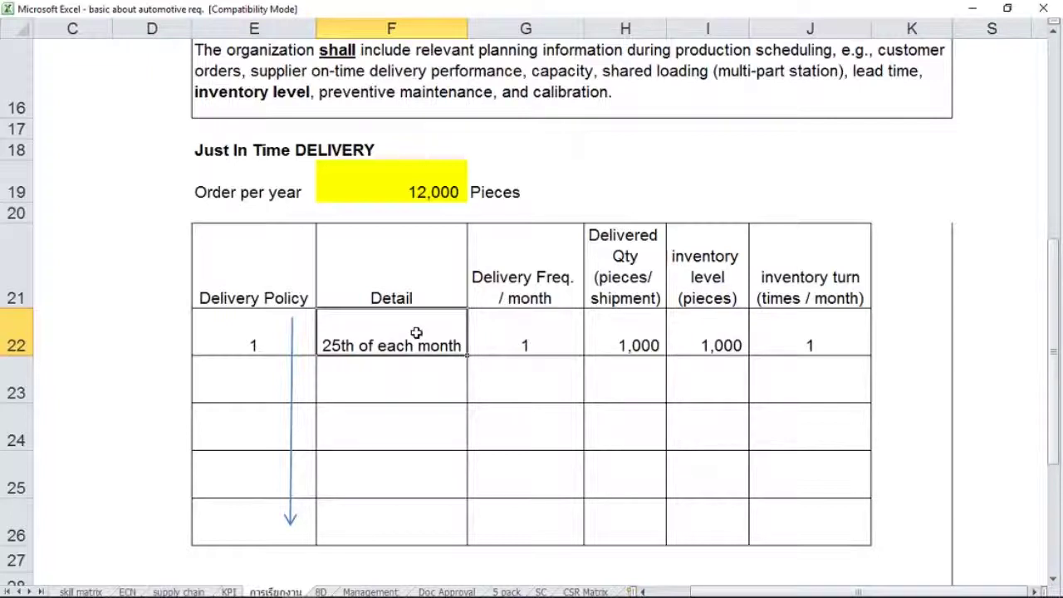
left_click(627, 321)
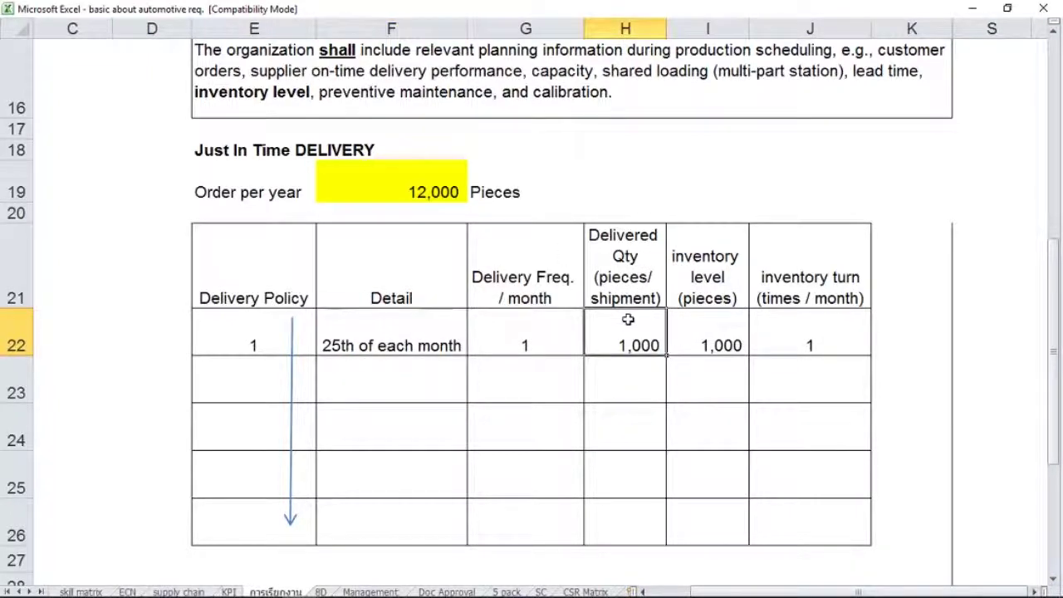
left_click(689, 325)
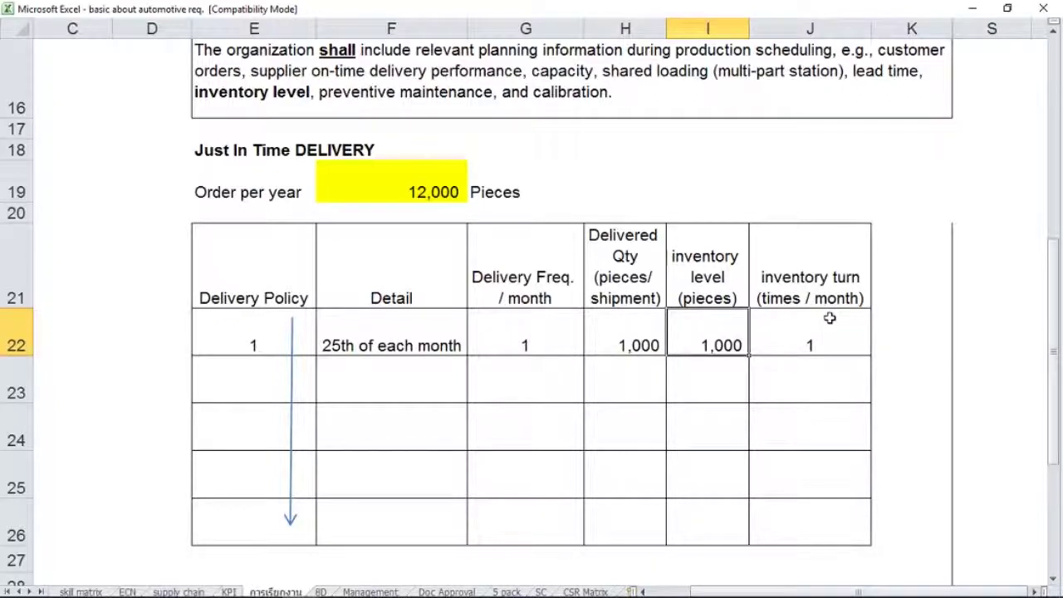
left_click(916, 320)
key("Down")
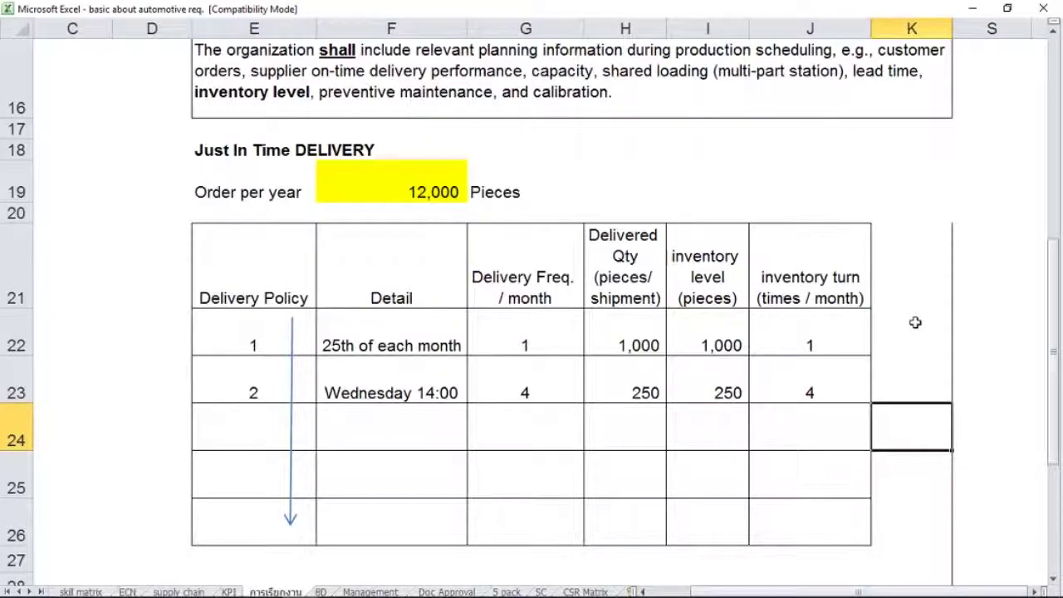
Review policy 2's cells: Wednesday 14:00, frequency 4, 250 pieces, inventory 250, turn 4
left_click(415, 373)
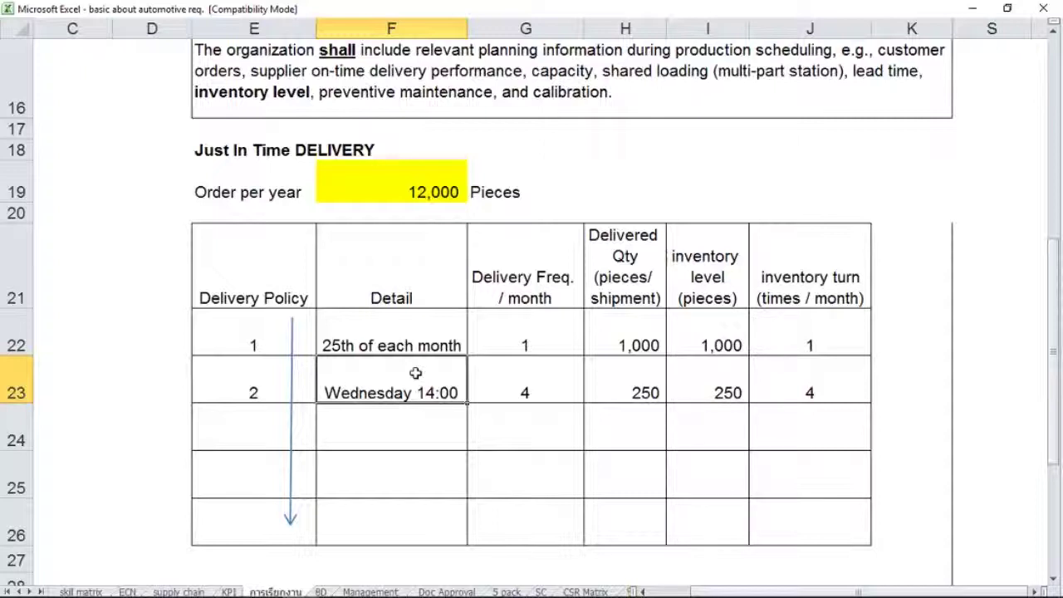
left_click(536, 388)
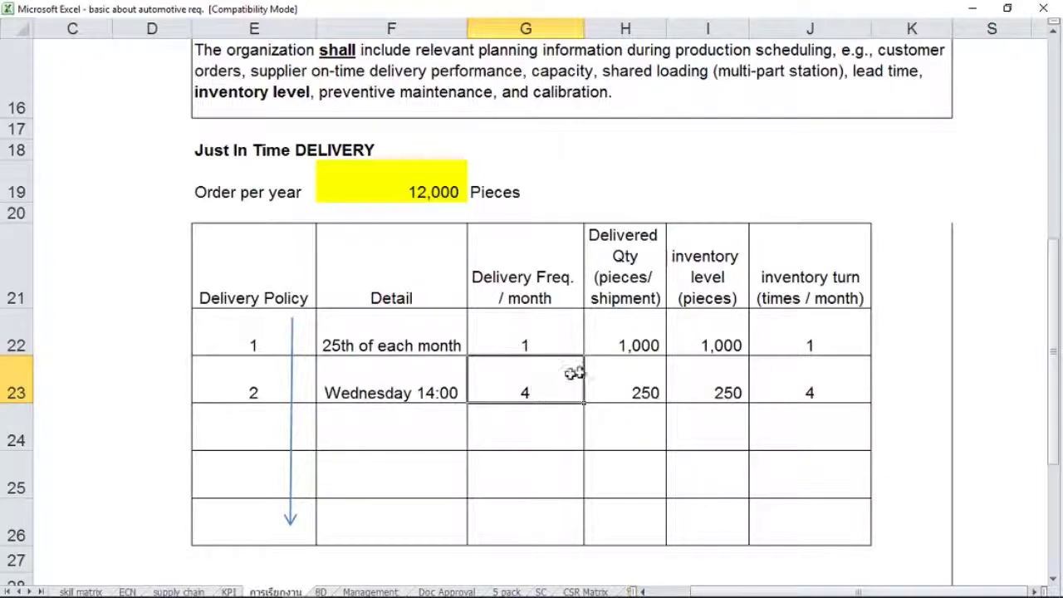
left_click(628, 377)
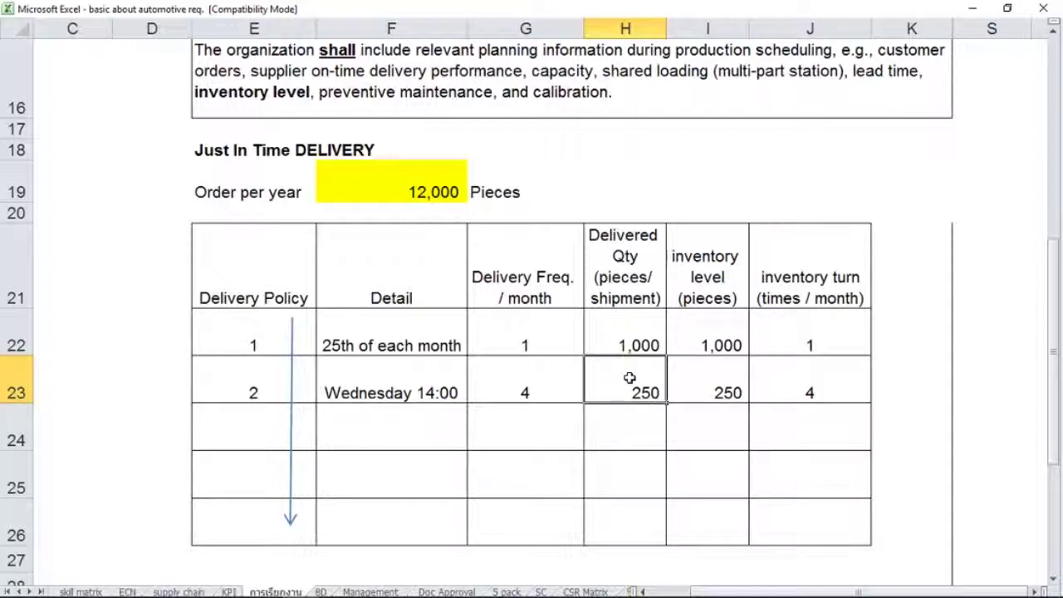
left_click(697, 377)
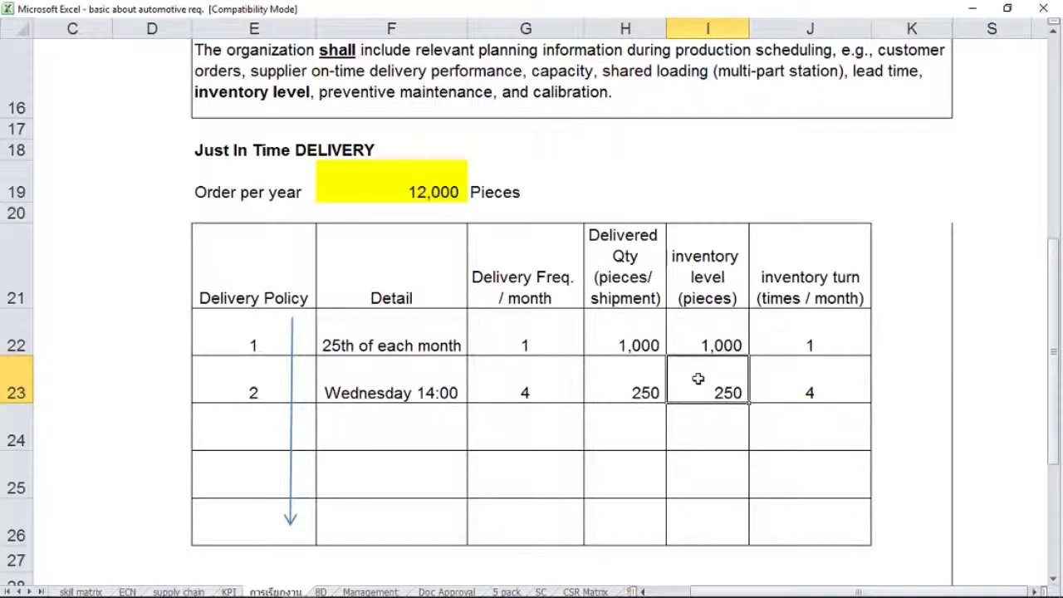
left_click(784, 377)
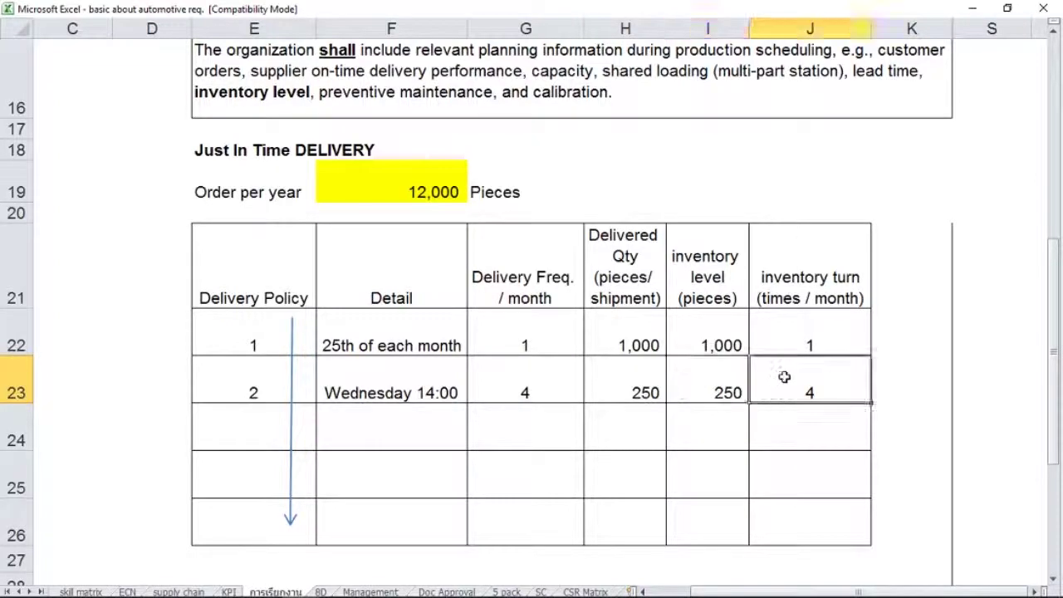
key("Down")
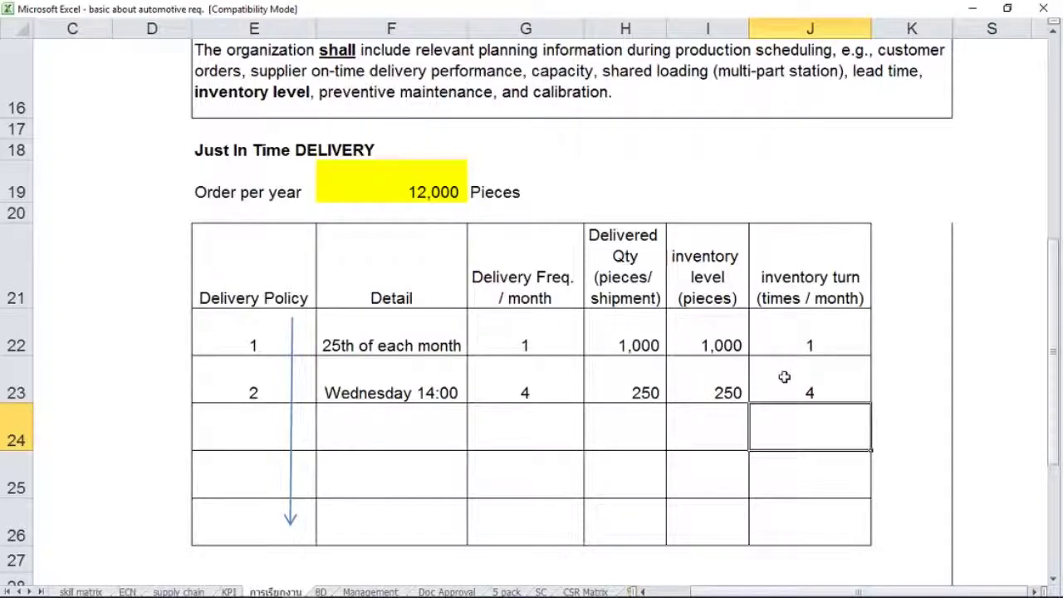
key("Down")
Check policy 3's Tuesday and Thursday 14:00 detail and its delivery frequency of 8
key("Up")
key("Right")
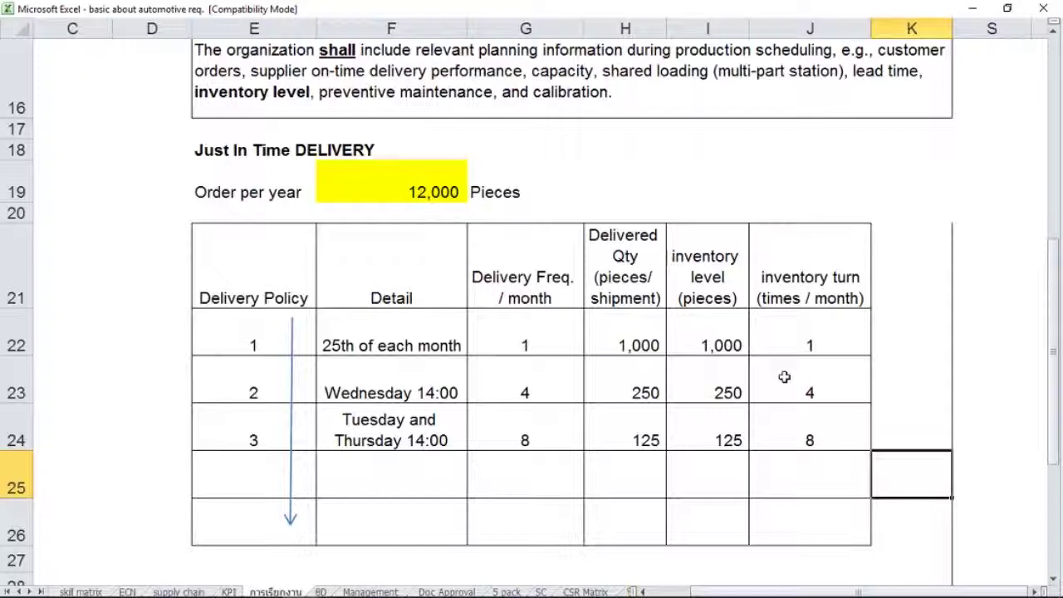
left_click(387, 425)
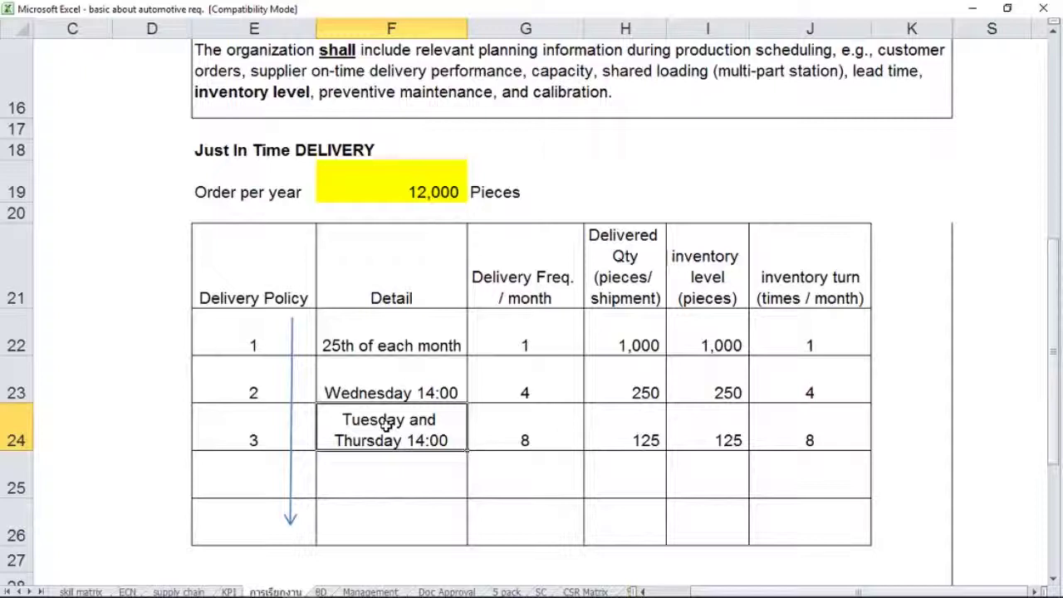
left_click(540, 437)
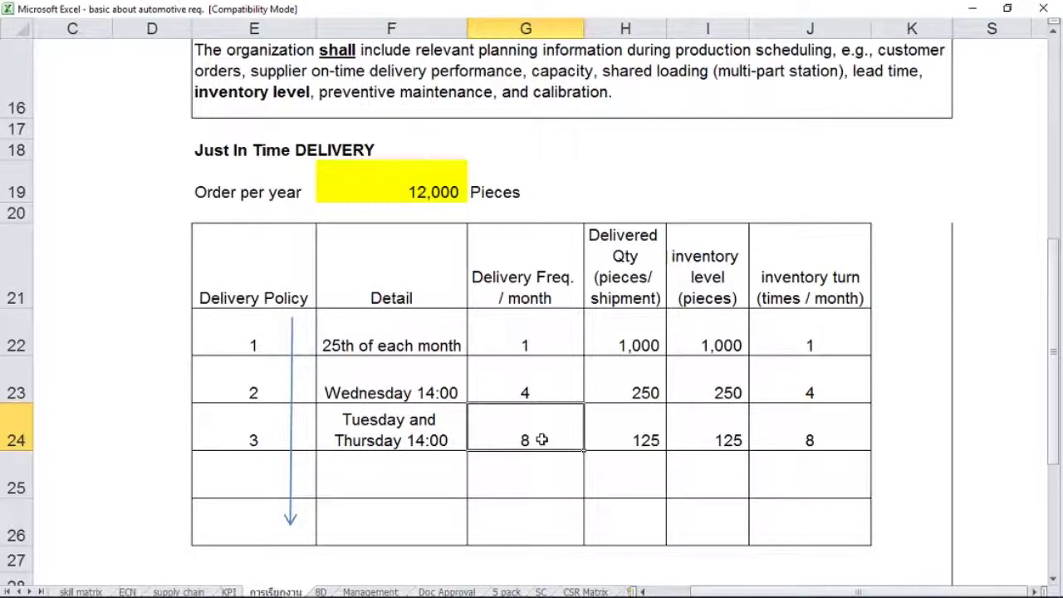
Step across policy 3's quantity, inventory and turn cells, then move down to rows 4–5
key("Right")
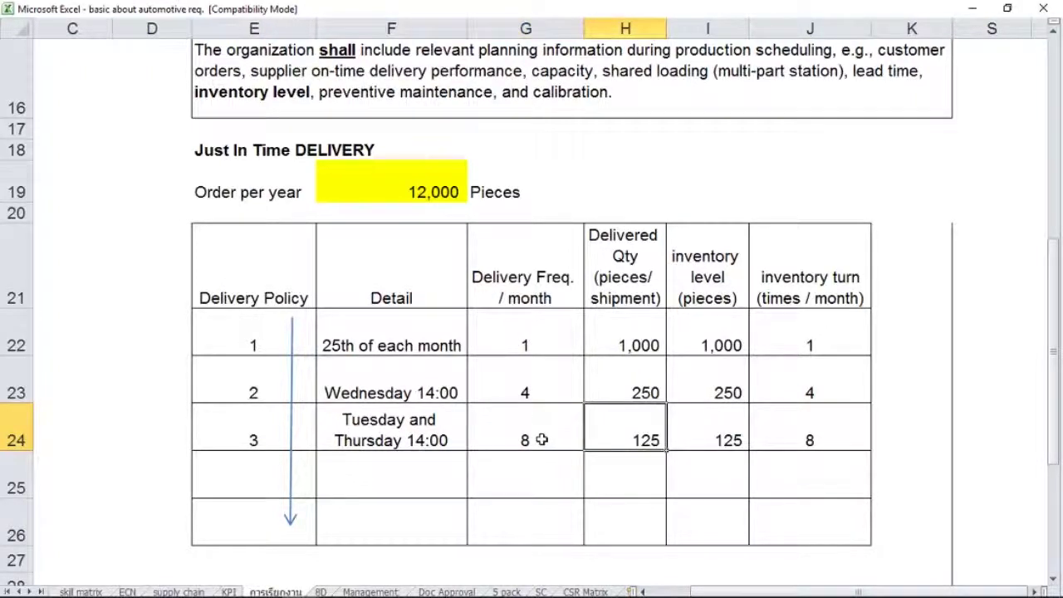
key("Right")
key("Left")
key("Right")
key("Left")
key("Right")
key("Right")
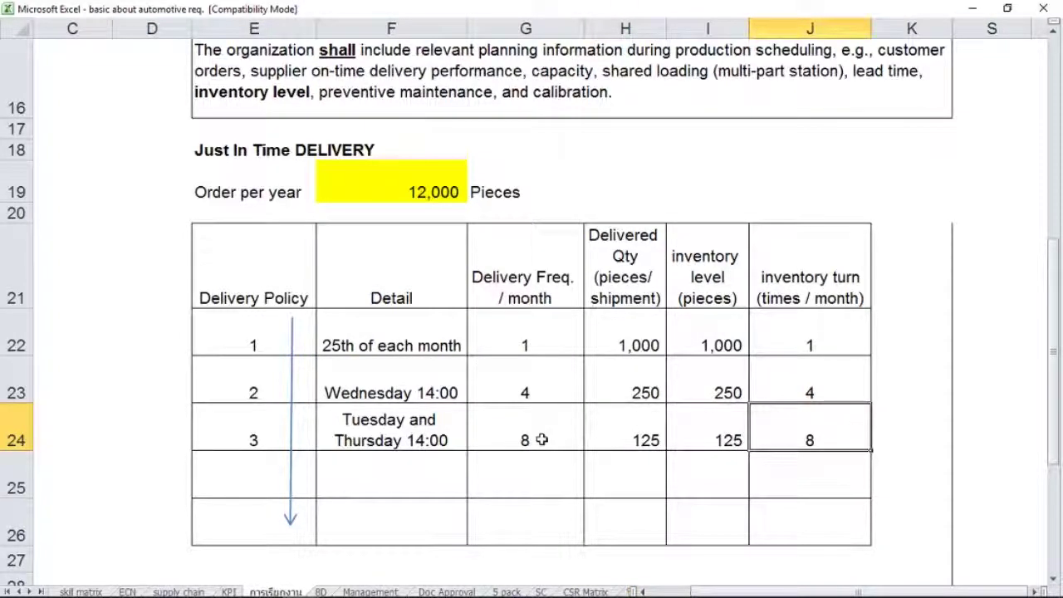
key("Down")
key("Right")
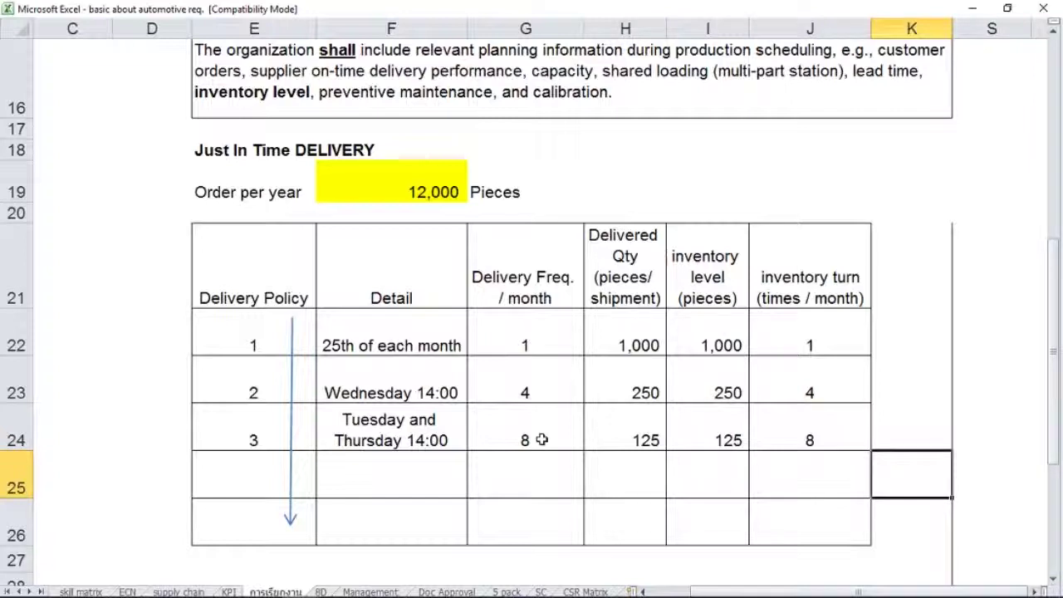
key("Down")
key("Down")
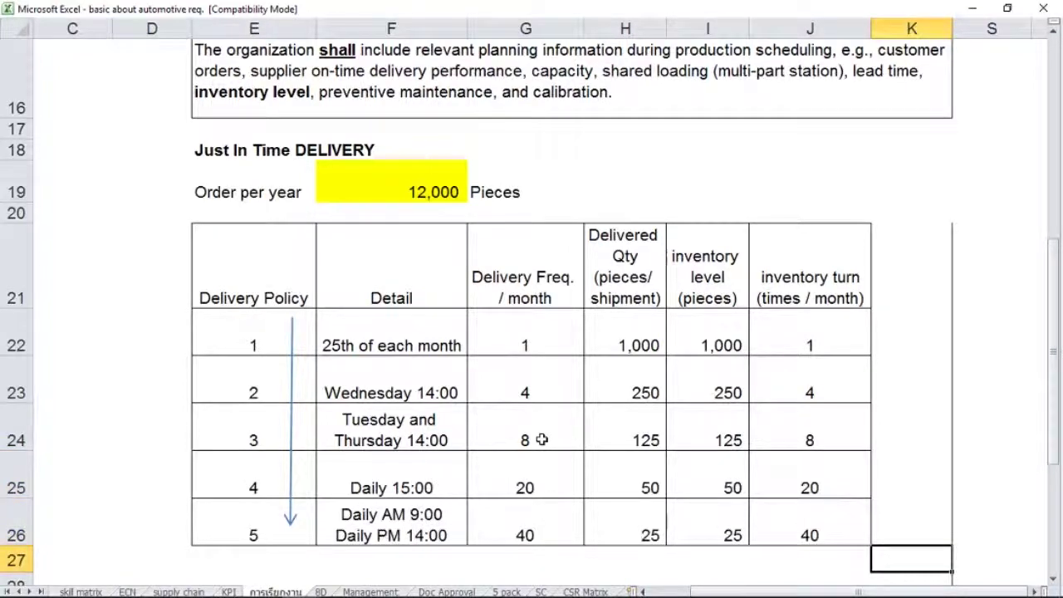
Point out policy 4's Daily 15:00 and policy 5's twice-daily schedules, plus policy 4's 50 quantity and inventory
left_click(398, 478)
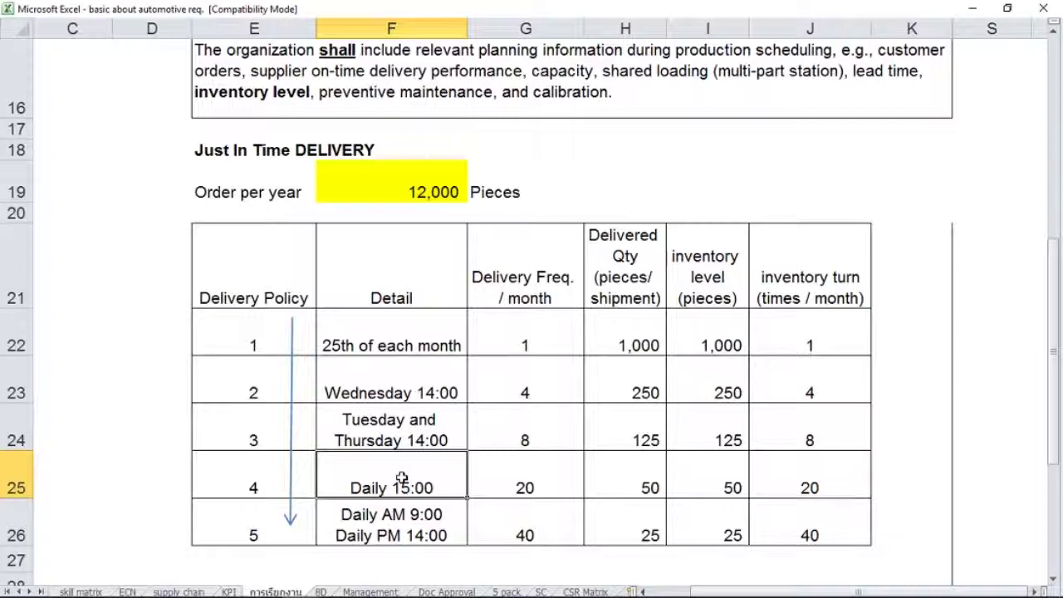
left_click(405, 510)
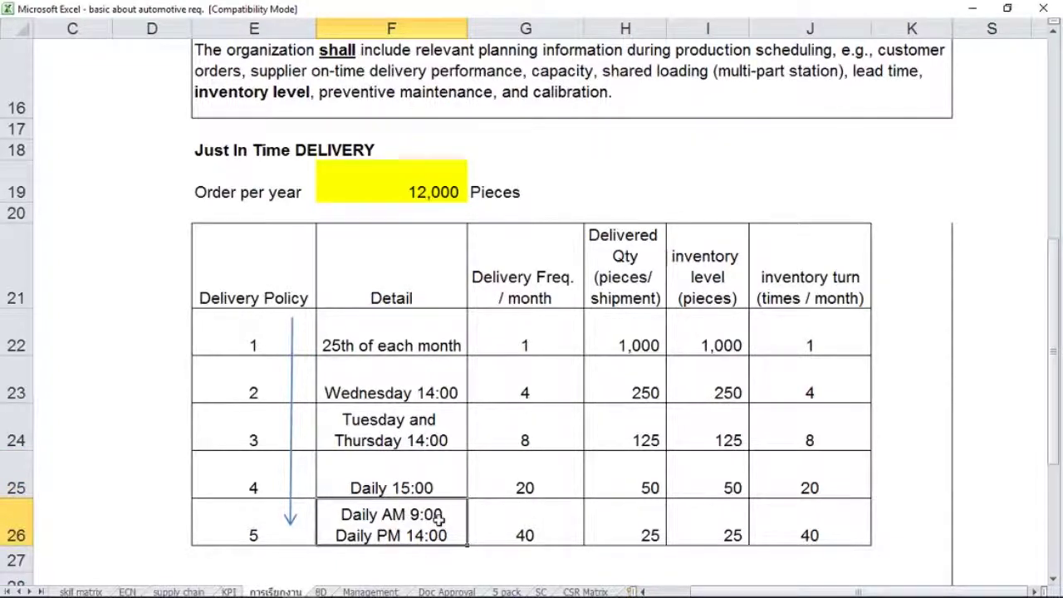
left_click(1054, 584)
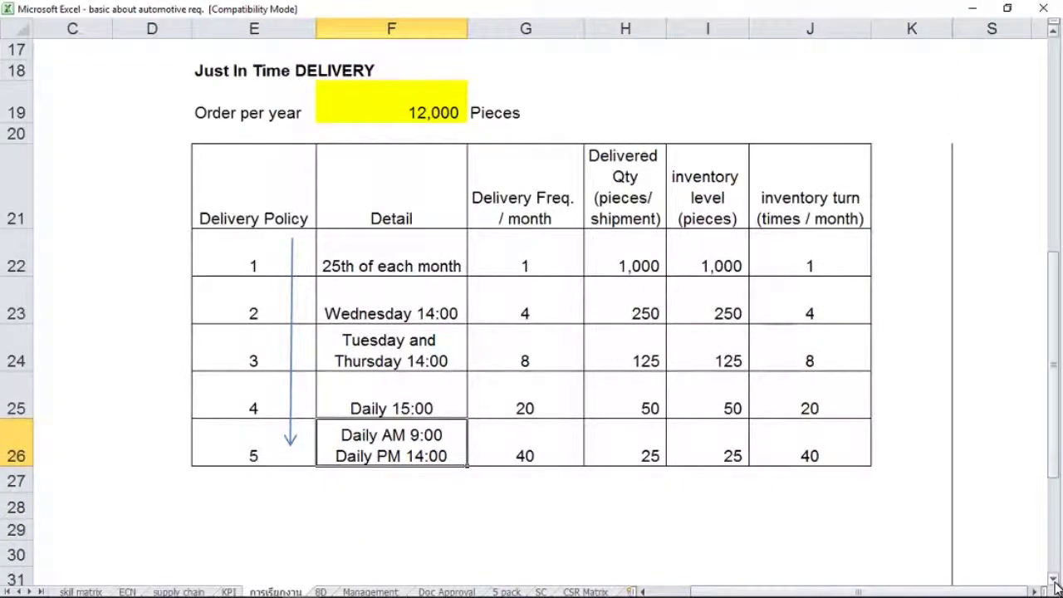
left_click(1054, 584)
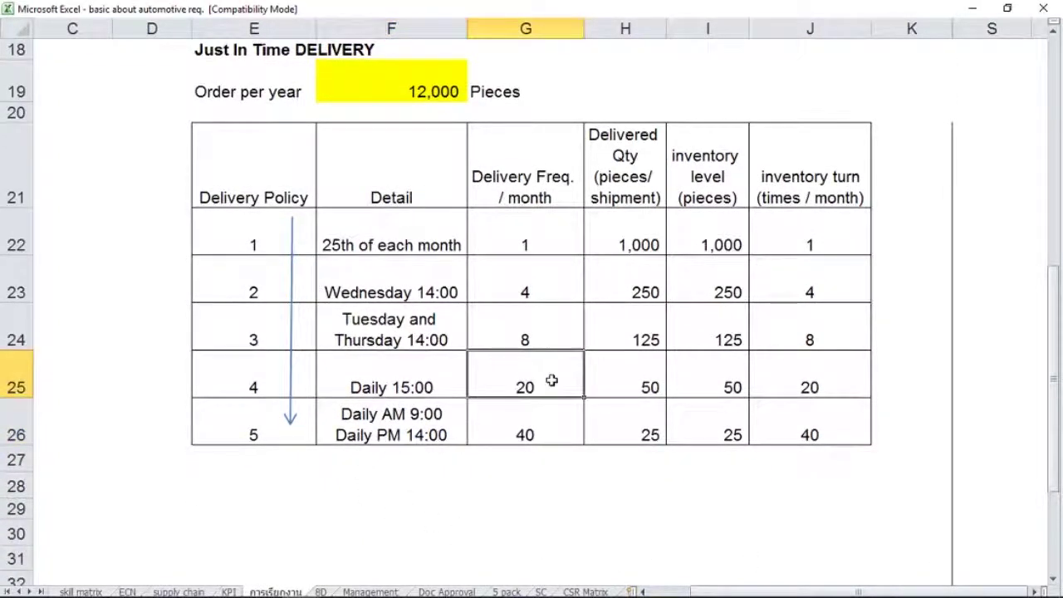
left_click(610, 390)
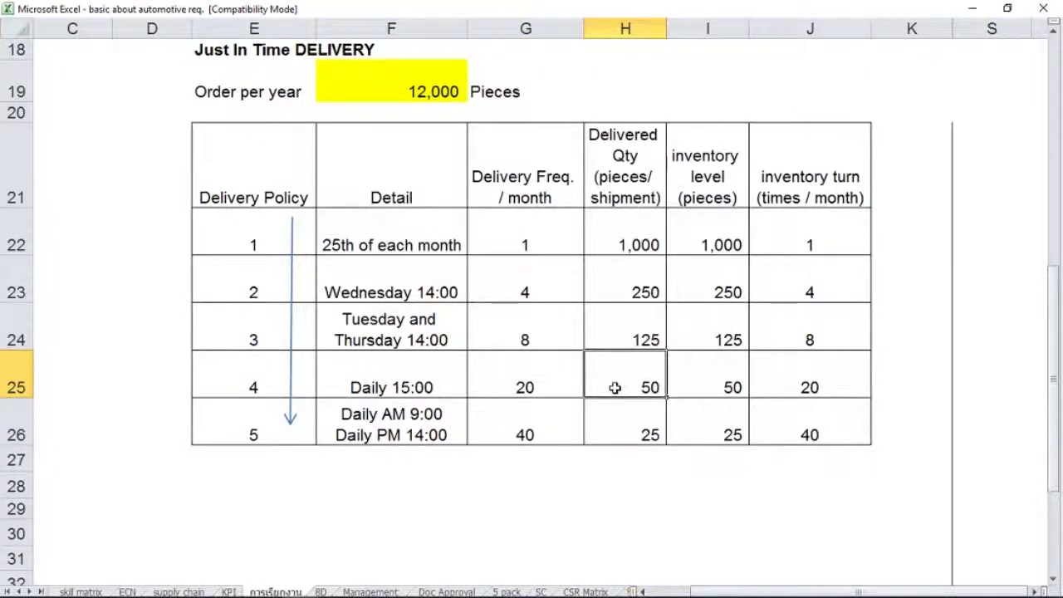
left_click(693, 386)
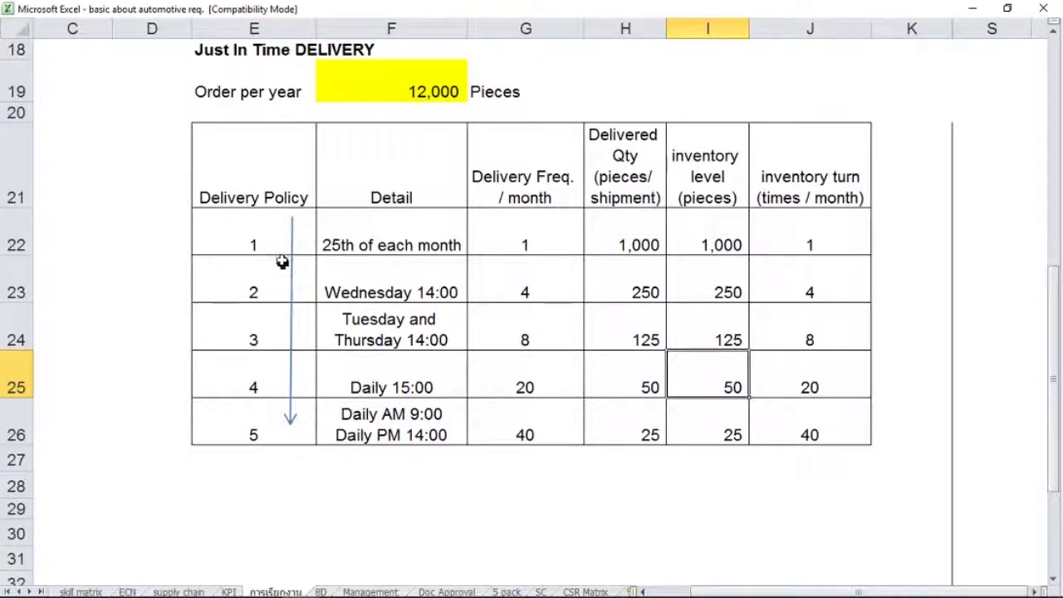
Walk from policy 1 down to policy 5, highlighting its frequency of 40 and quantity of 25
left_click(268, 241)
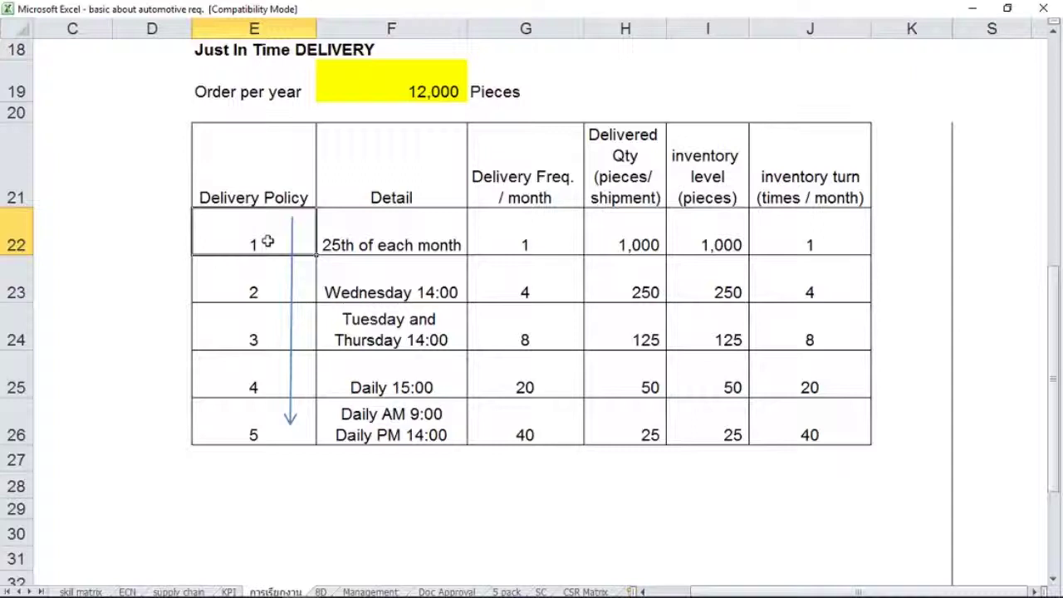
key("Right")
key("Right")
key("Right")
key("Right")
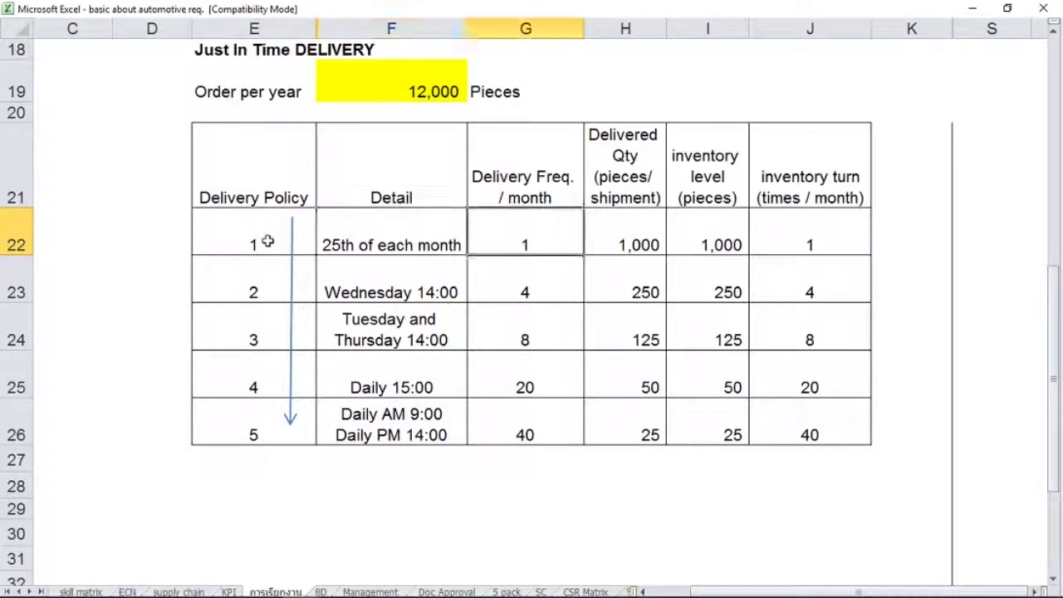
key("Left")
key("Left")
key("Left")
key("Left")
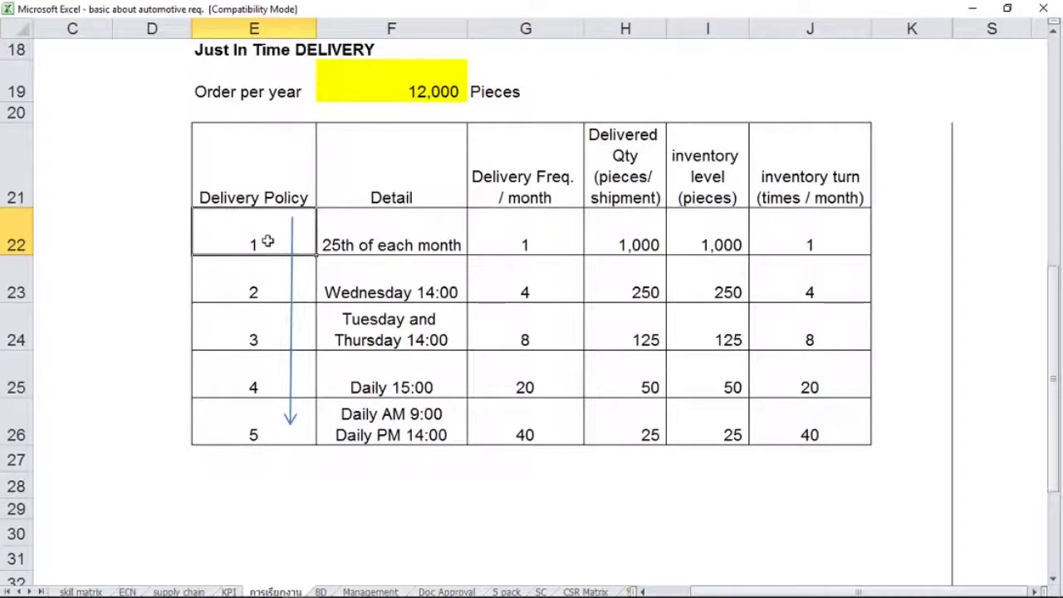
key("Right")
key("Right")
key("Right")
key("Right")
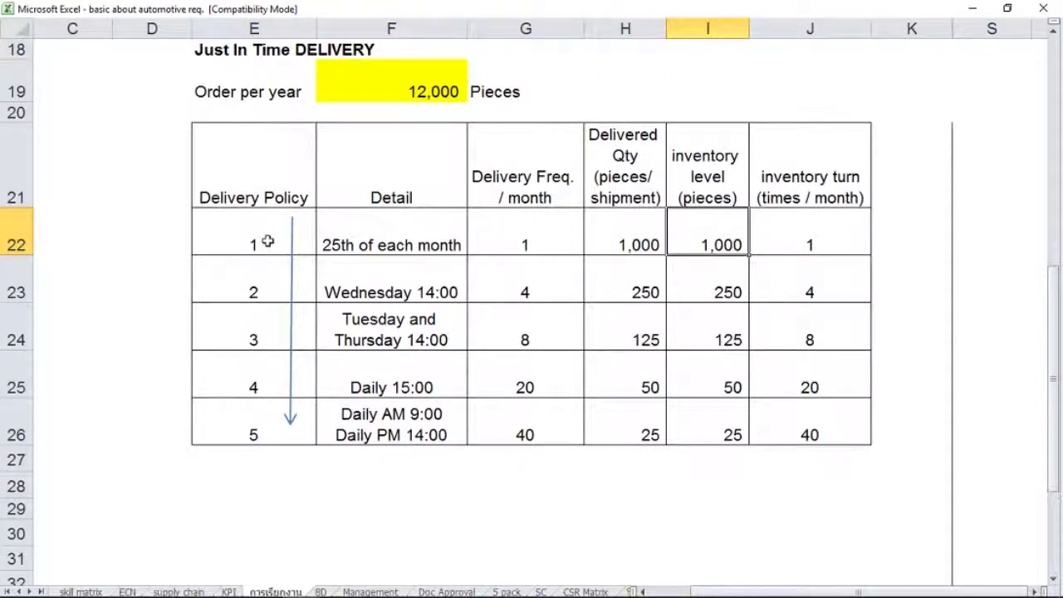
key("Left")
key("Left")
key("Left")
key("Left")
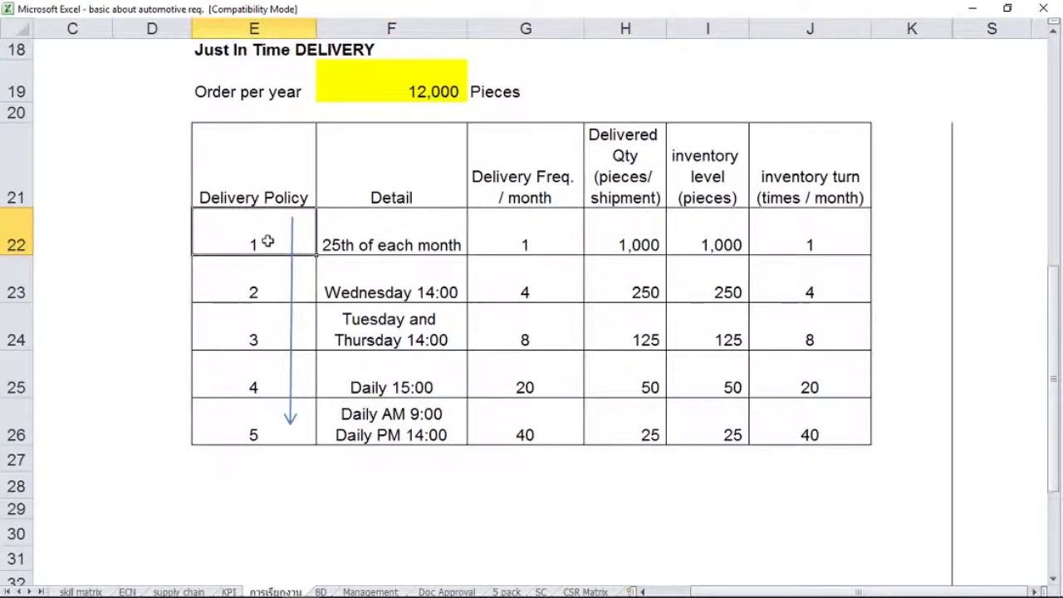
key("Down")
key("Down")
key("Down")
key("Down")
key("Down")
key("Up")
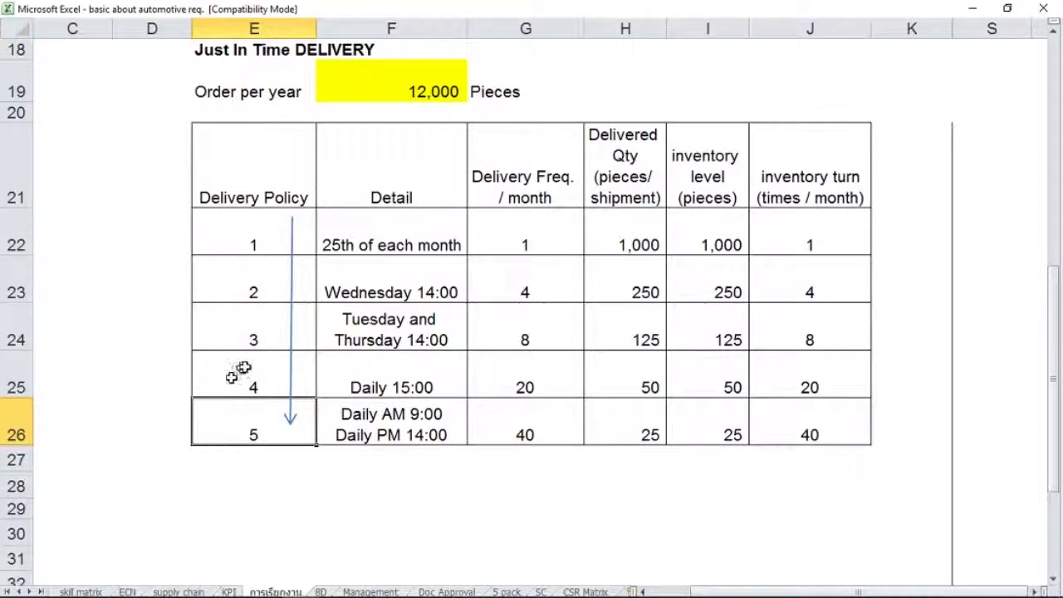
left_click(375, 421)
left_click(538, 428)
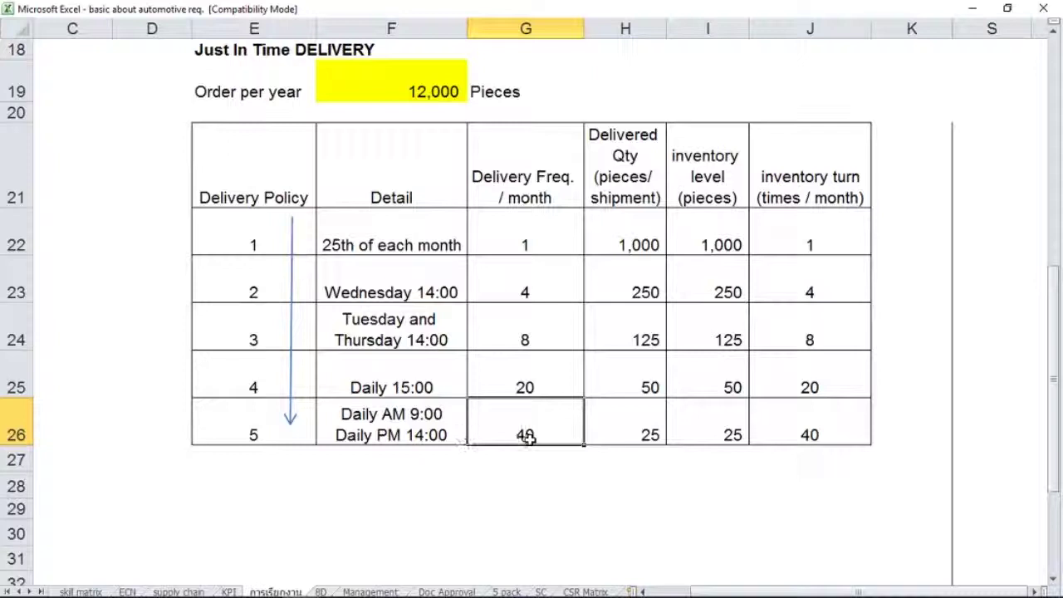
left_click(619, 434)
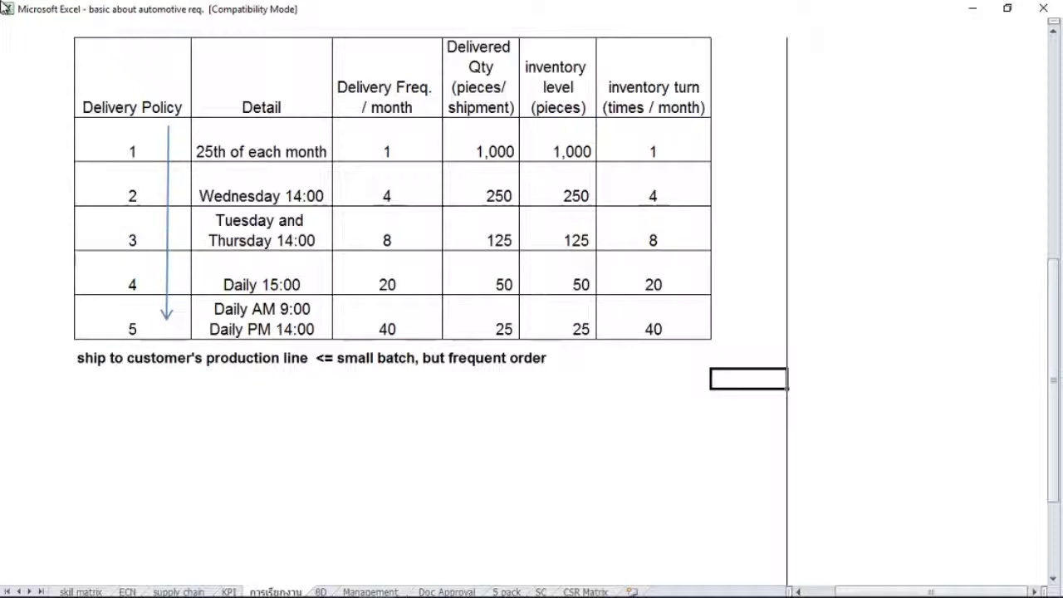
Enter 'Which implies that ...' with dash points on no storage space and no room for error
type("Which implies that ...")
key("Return")
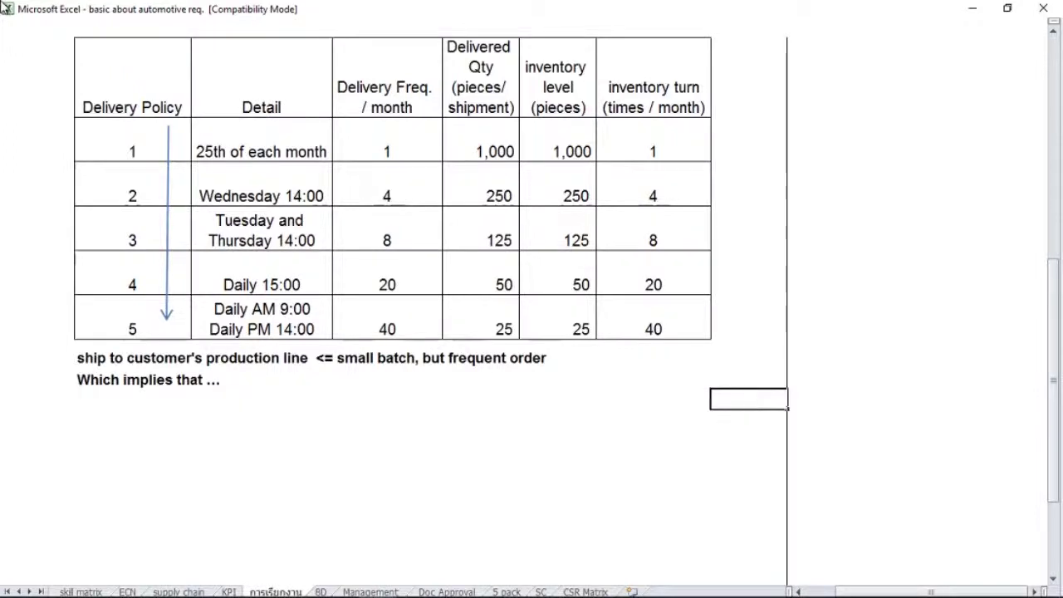
type("- customer has no space provided for storing of the incoming components / raw material.")
key("Return")
type("- no room for any error (in product quality, delivery timeliness, delivered quantities)")
key("Return")
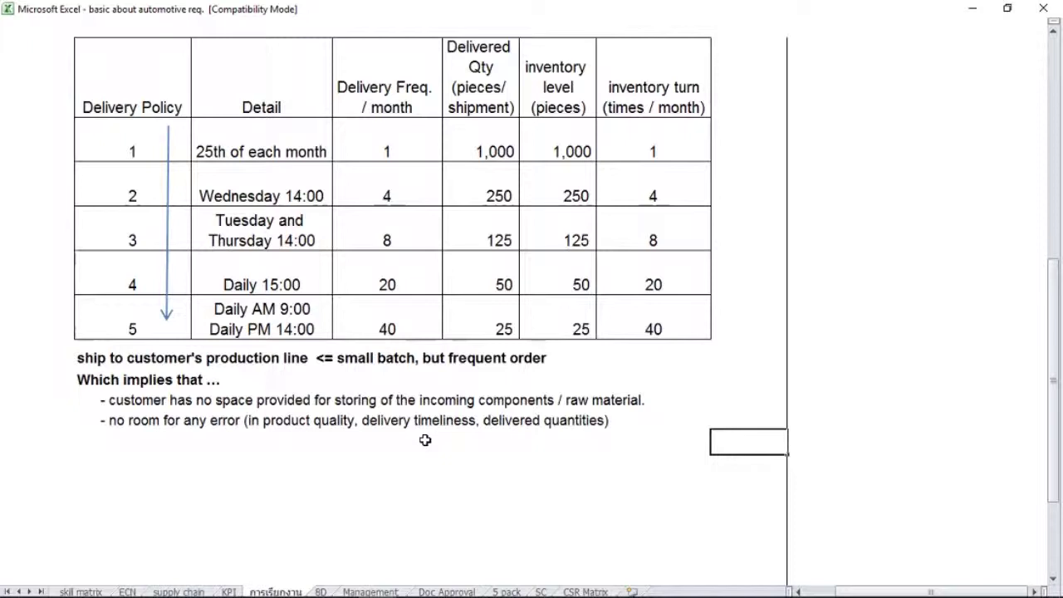
key("ctrl+z")
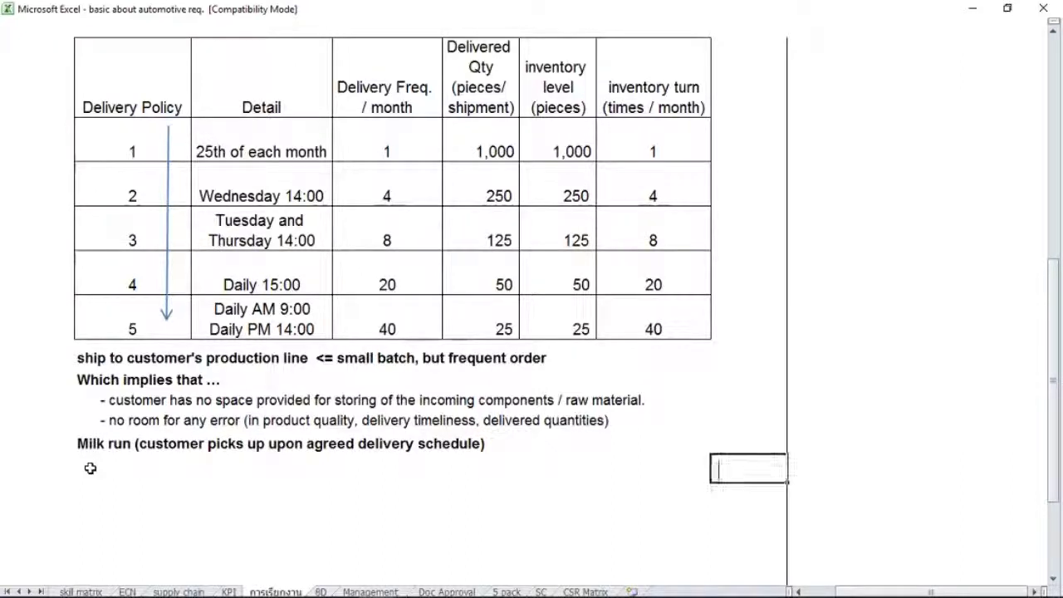
Commit 'So, in summary ...' and add 'Things to consider ...' and 'Firmed Forecast Volume is not enough...'
key("Return")
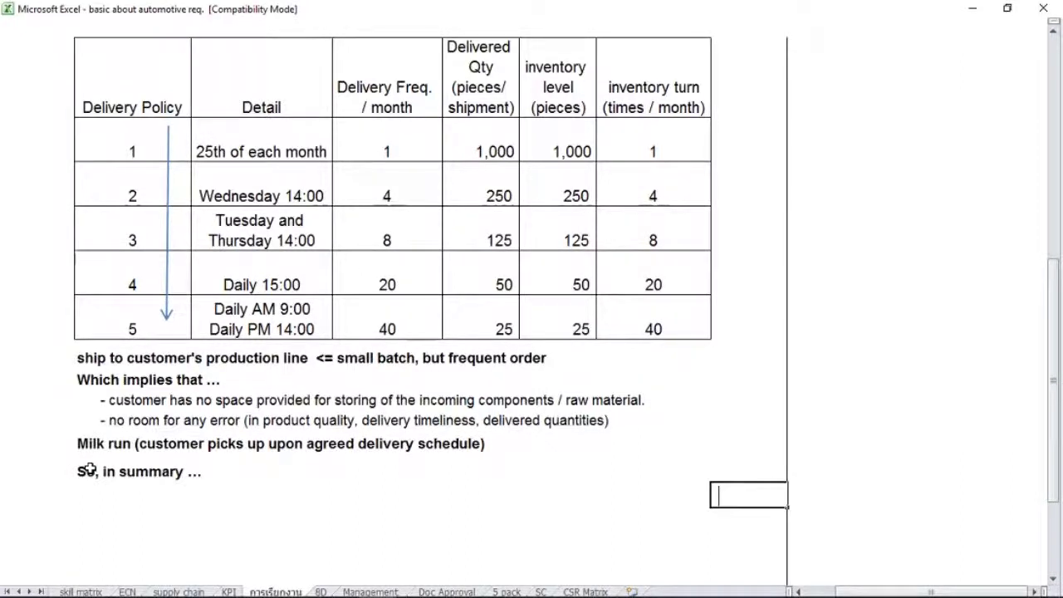
type("Things to consider ...")
key("Return")
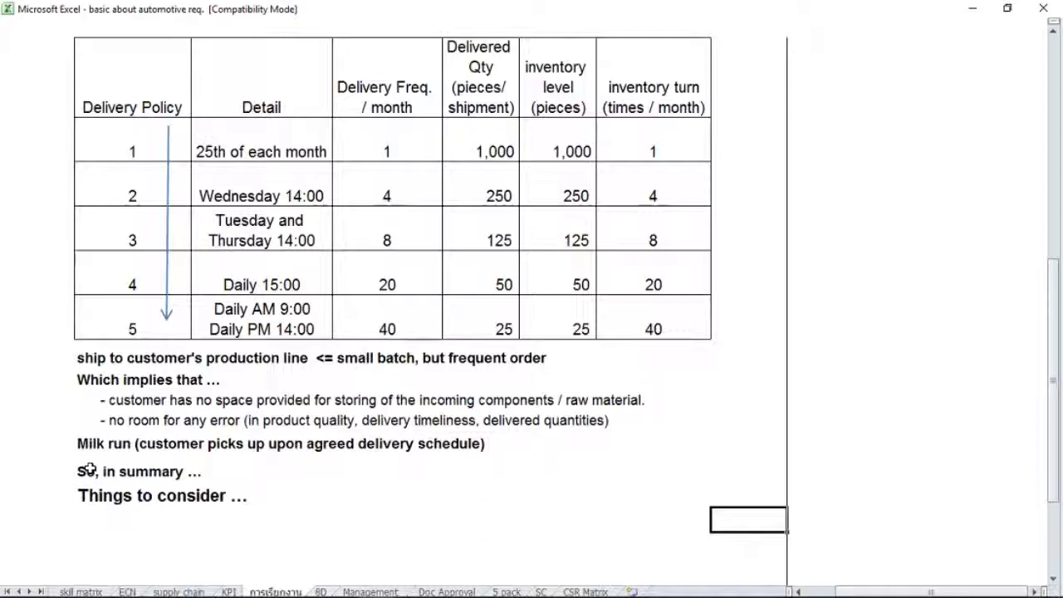
type("Firmed Forecast Volume is not enough...")
key("Return")
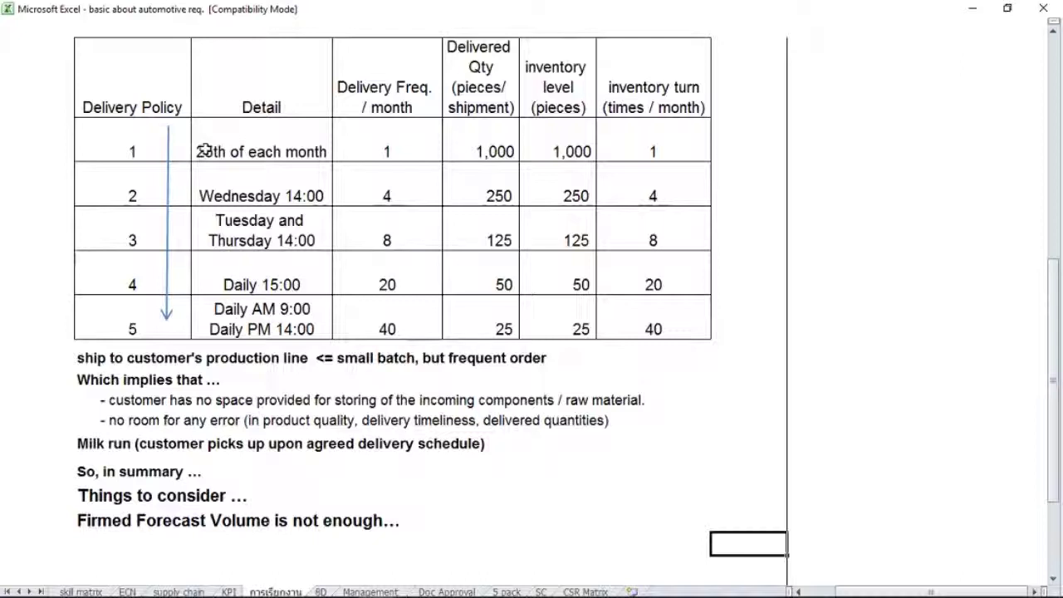
key("Up")
key("Up")
key("Up")
key("Up")
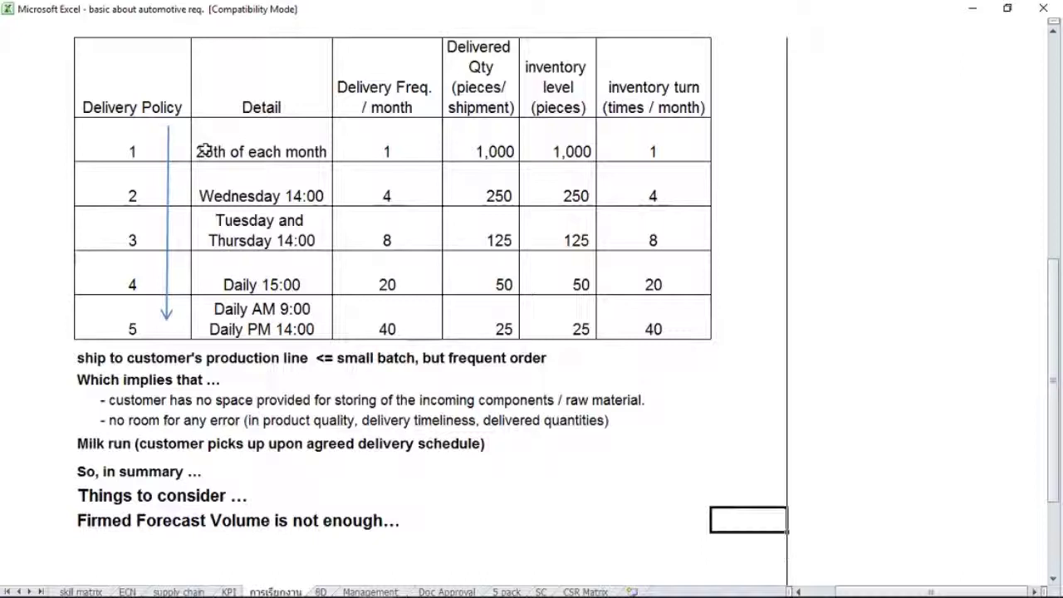
key("Down")
key("Down")
key("Down")
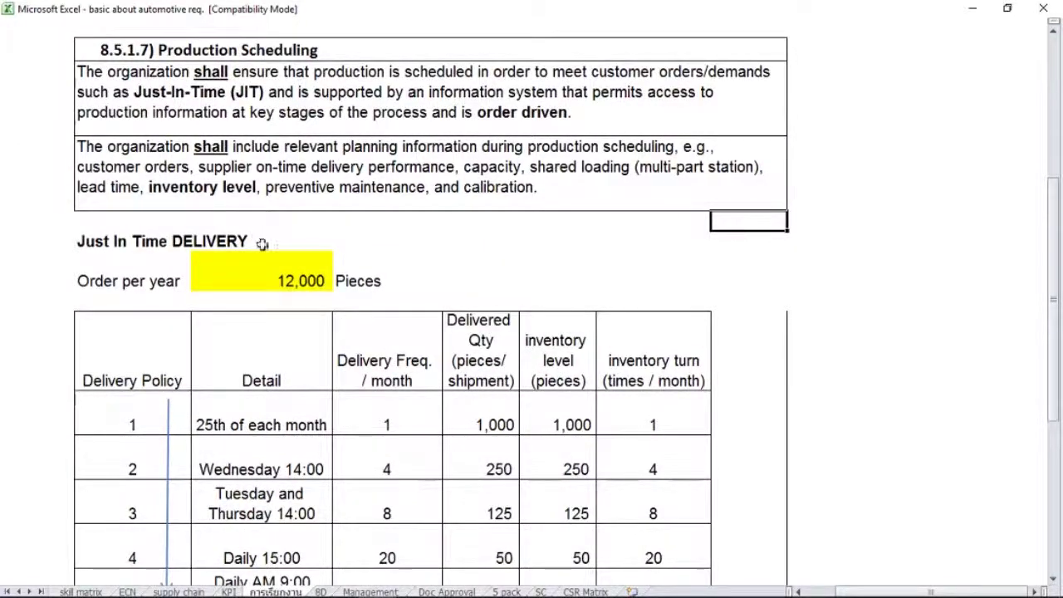
left_click(274, 266)
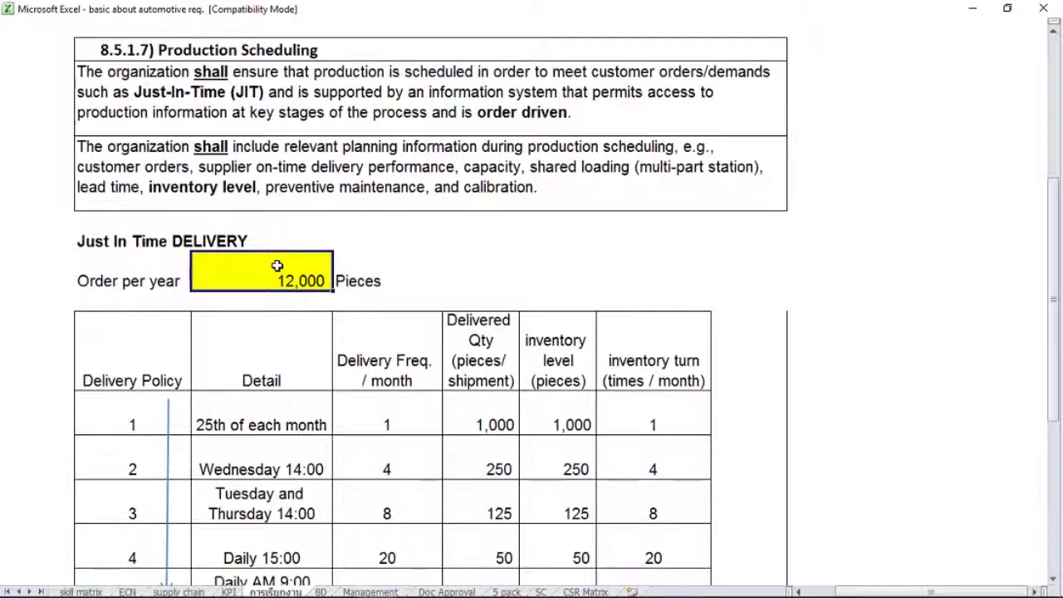
left_click(336, 411)
key("Down")
key("Down")
key("Down")
key("Down")
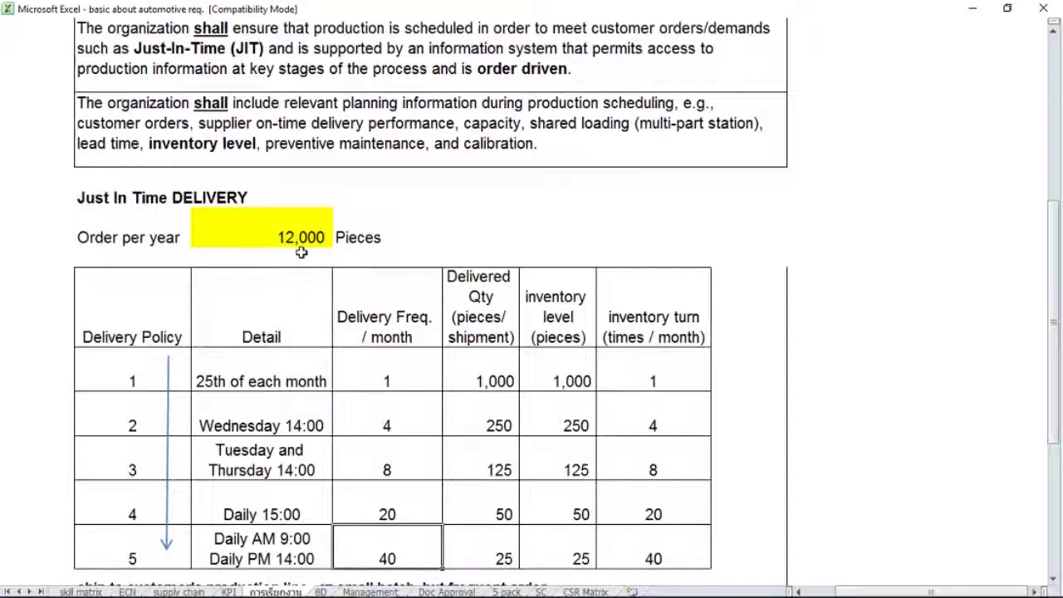
scroll(301, 252, "down", 3)
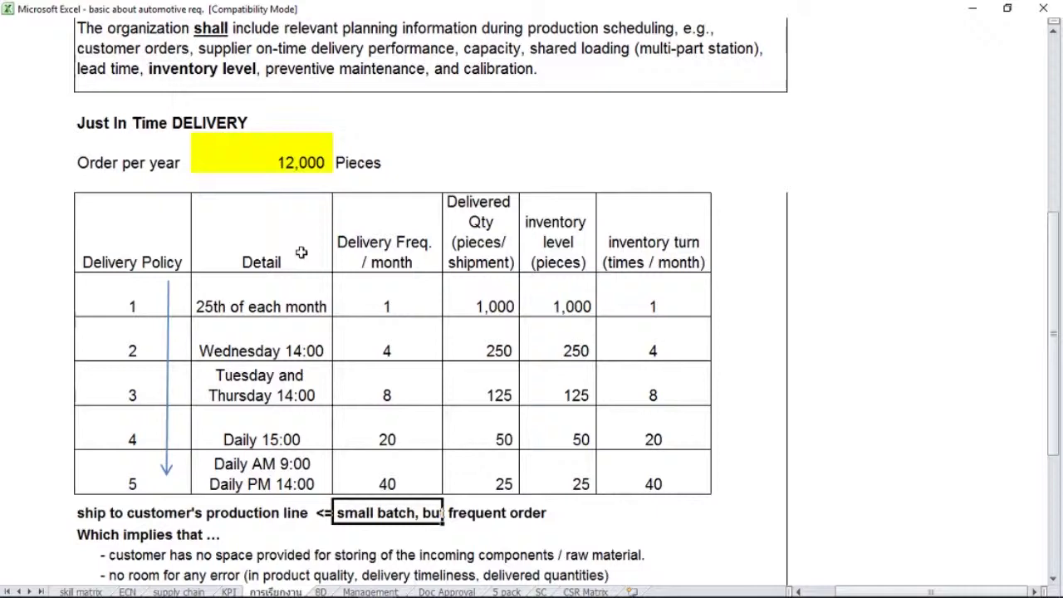
Commit the 'You need to get information about..' and shipment-frequency note lines
key("Right")
key("Right")
key("Right")
key("Right")
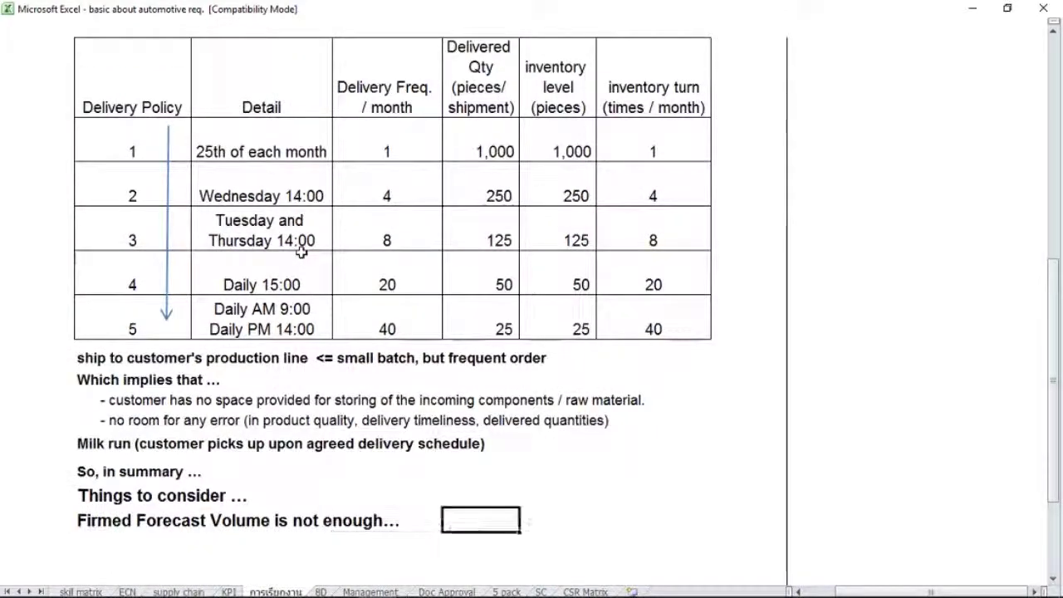
key("Down")
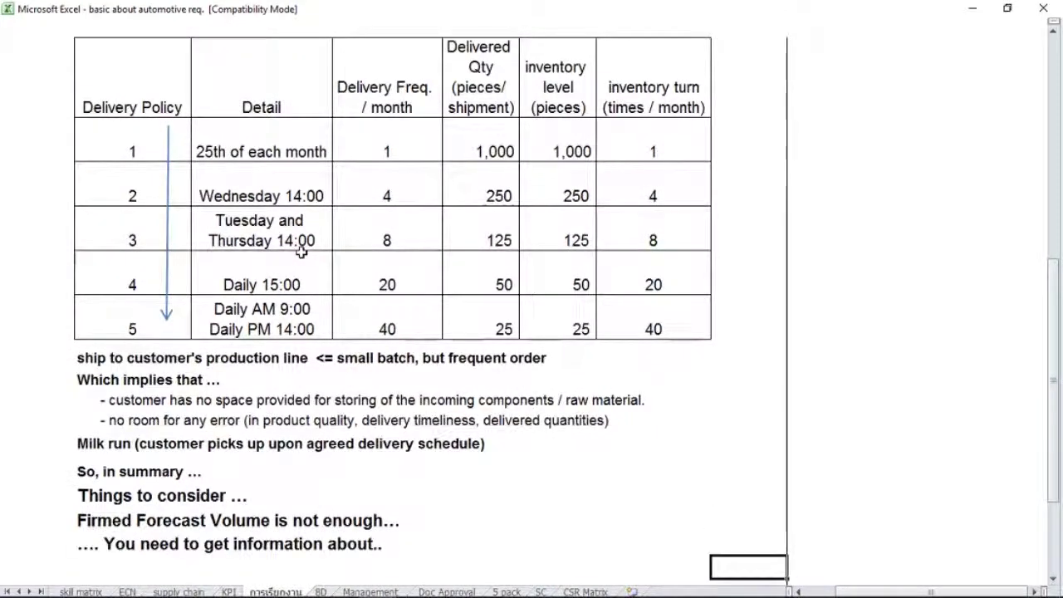
key("Down")
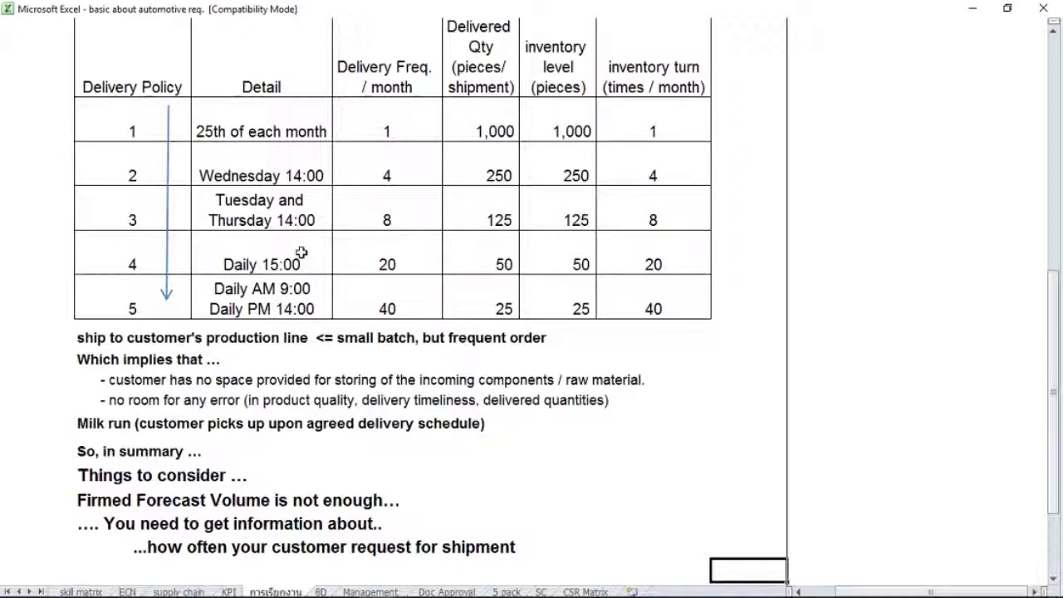
Point out policy 4's 50 pieces per shipment in the table, then return to the notes
scroll(301, 253, "down", 1)
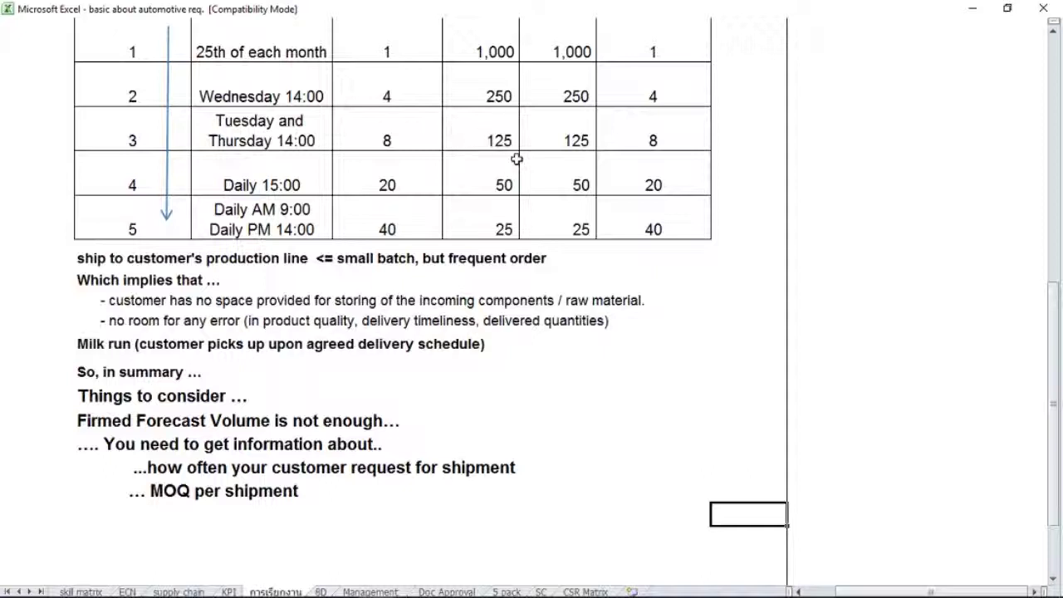
left_click(465, 168)
key("Up")
key("Up")
key("Up")
key("Up")
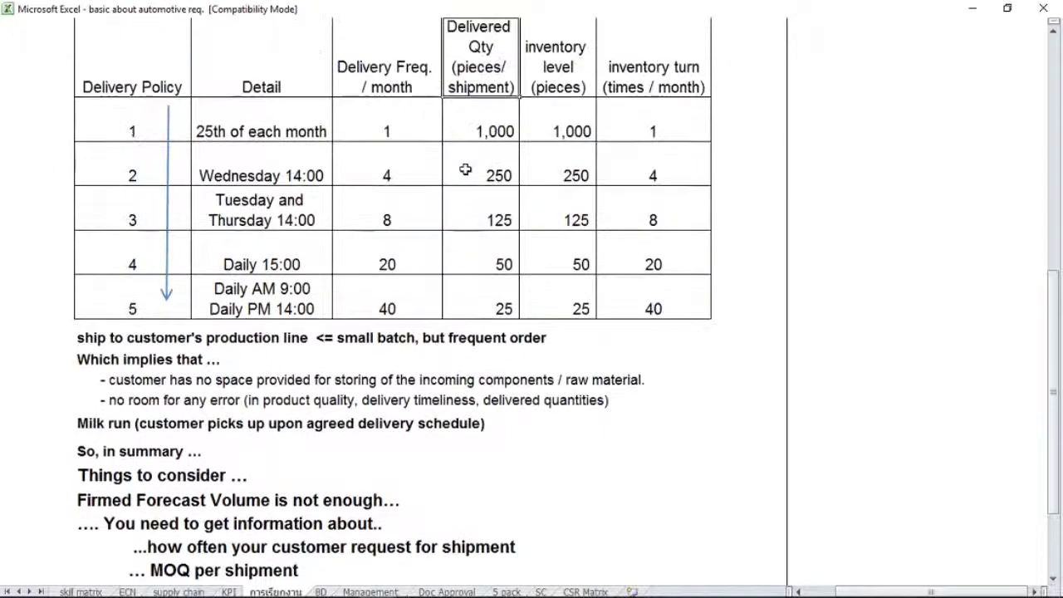
left_click(487, 260)
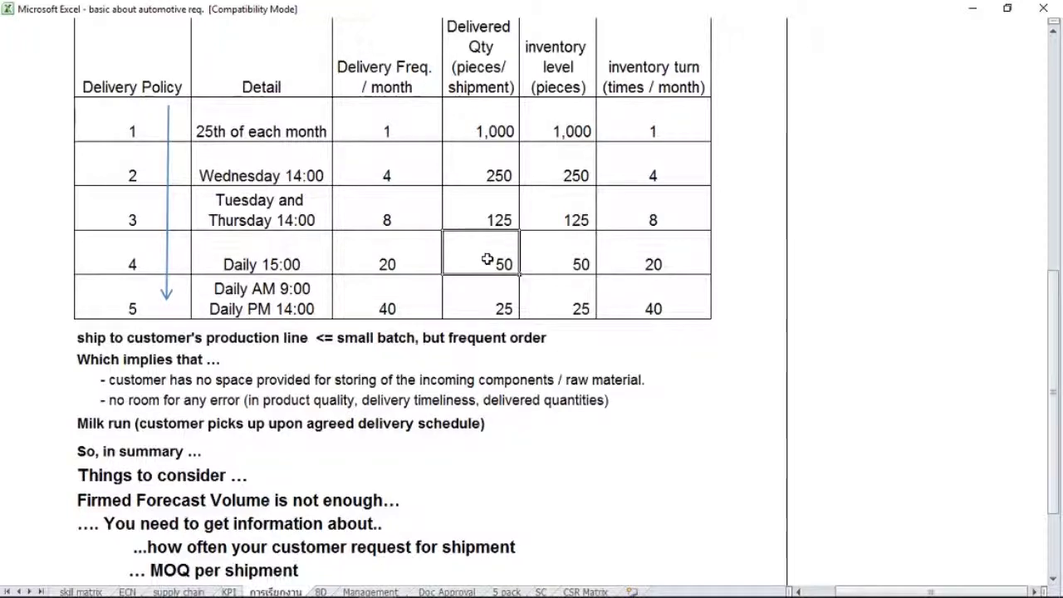
key("Down")
key("Down")
key("Down")
key("Down")
key("Down")
key("Down")
key("Down")
key("Down")
key("Down")
key("Down")
key("Down")
key("Down")
key("Down")
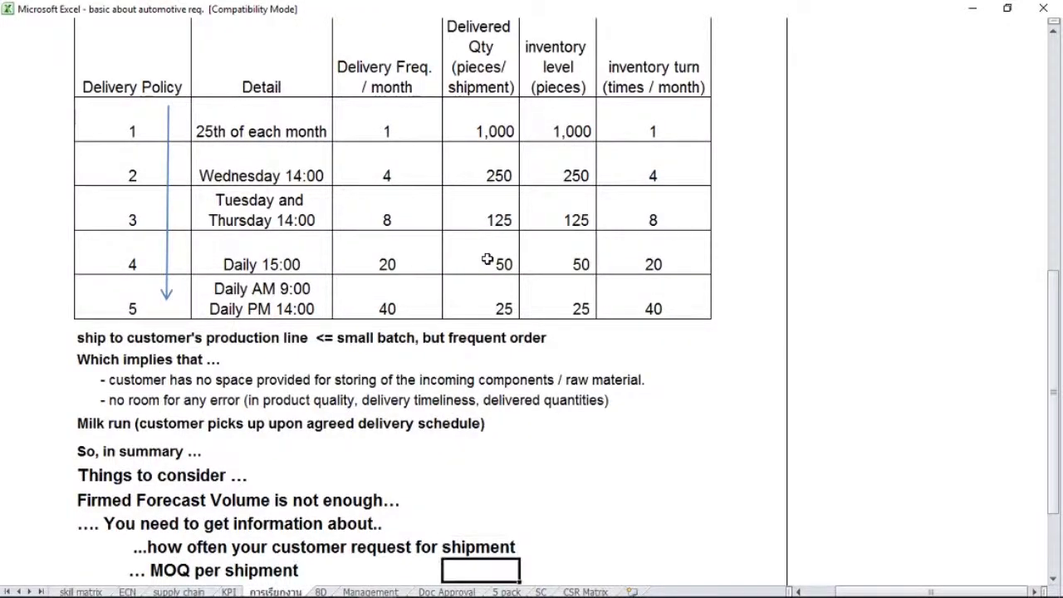
Add the mode-of-delivery line (Customer's milk run, own truck), the Delivery Scheduling Policy lines and 'Thank You..'
key("Right")
key("Right")
type("… mode of delivery (Customer's milk run, via your own truck)")
key("Return")
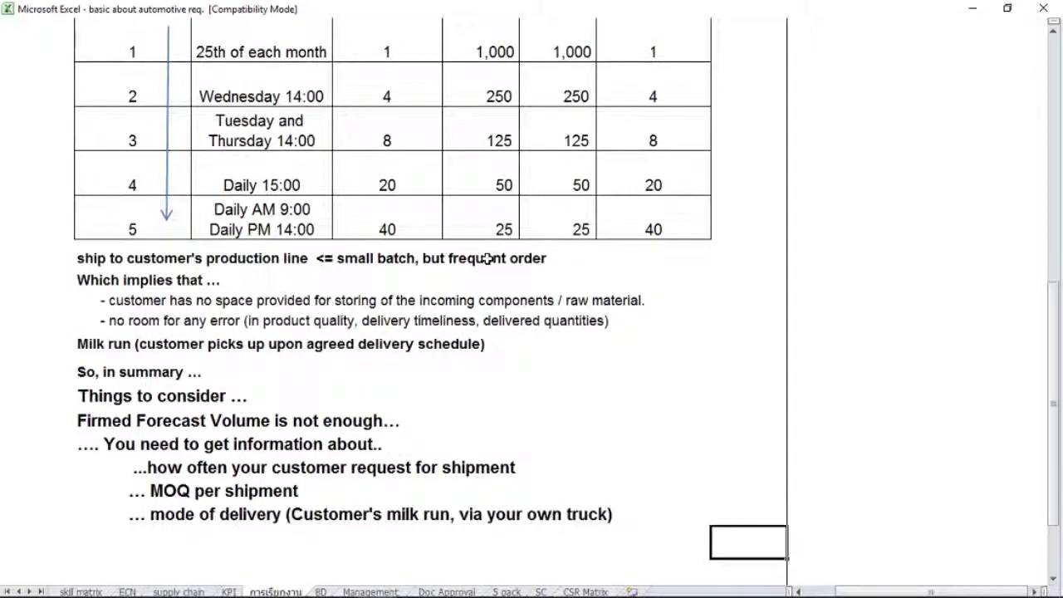
type("Those are included in \"Delivery Scheduling Policy\",…")
key("Return")
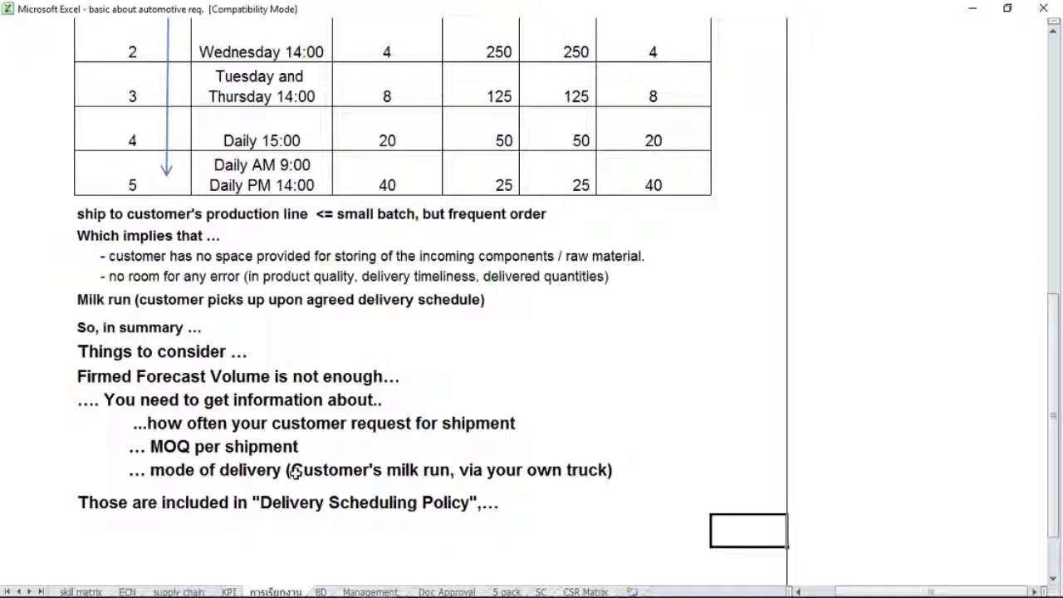
key("Return")
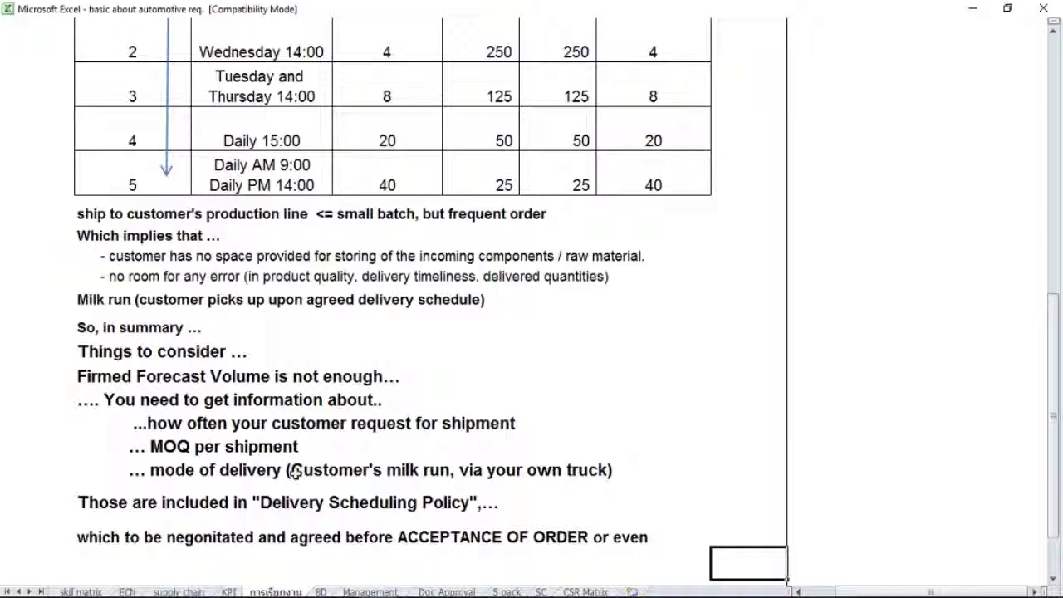
scroll(296, 471, "down", 1)
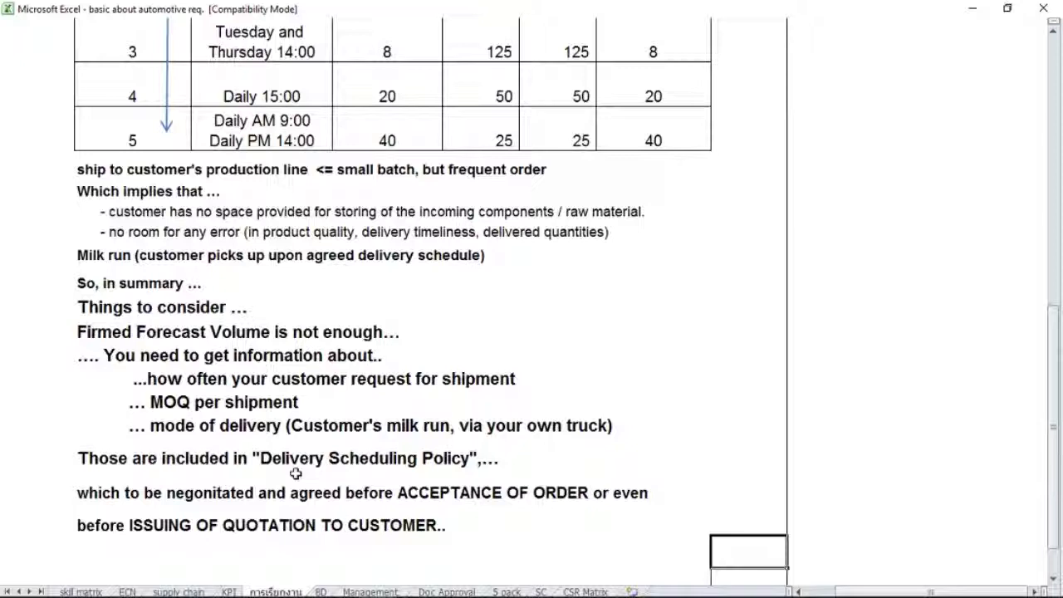
scroll(295, 474, "down", 1)
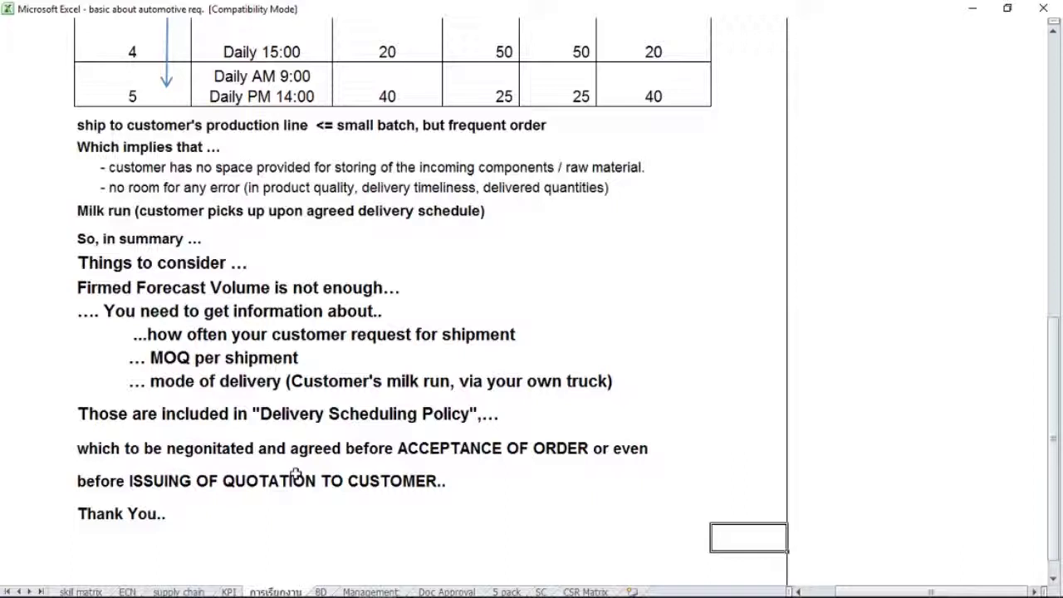
Paste 'You can subscribe for more update, enjoy implementation' below 'Thank You..' and commit it
type("You can subscribe for more update, enjoy implementation")
key("Return")
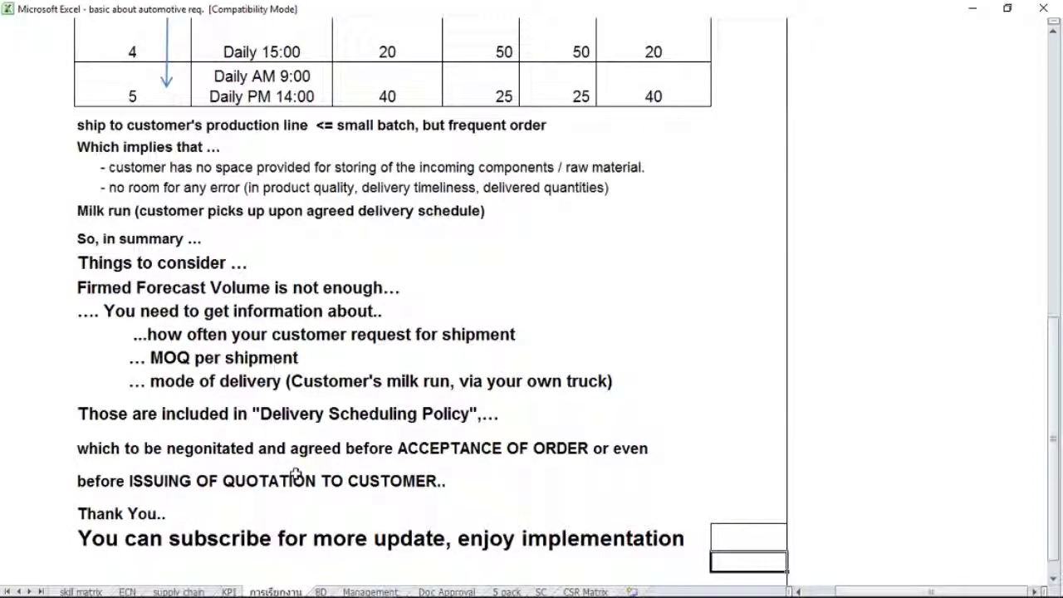